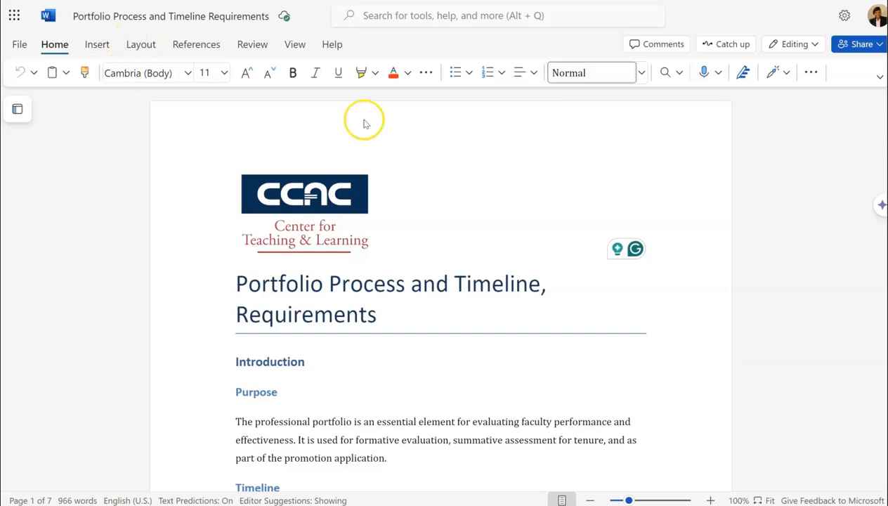
{"action": "left_click", "coordinate": [847, 44]}
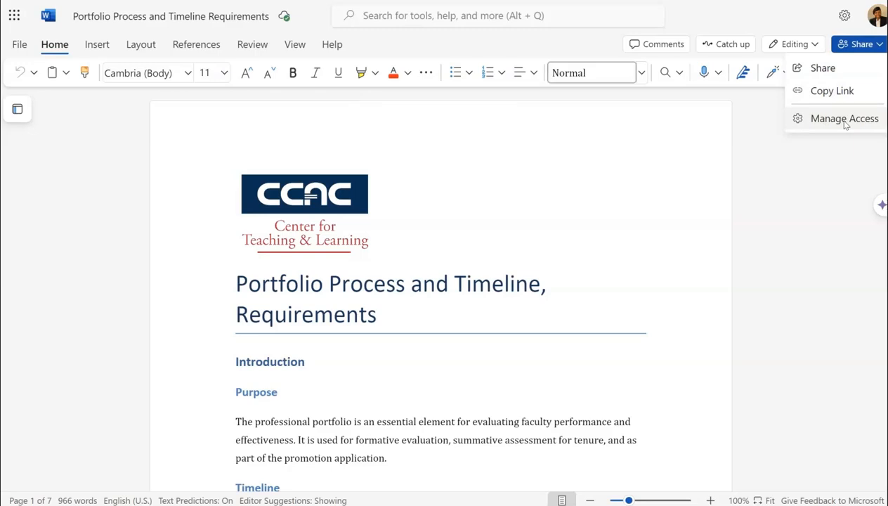
{"action": "left_click", "coordinate": [807, 220]}
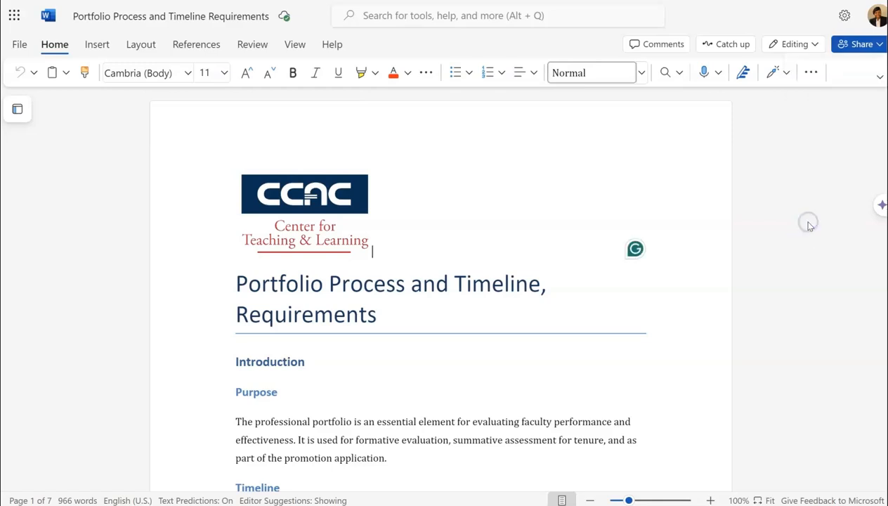
{"action": "left_click", "coordinate": [852, 54]}
{"action": "left_click", "coordinate": [853, 119]}
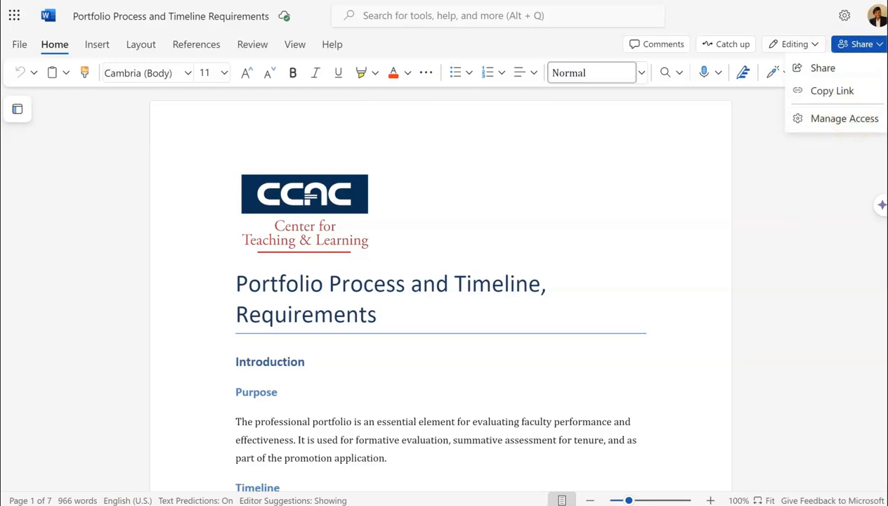
Copy the document's embed code using the Embed this document option and close the dialog
{"action": "left_click", "coordinate": [20, 46]}
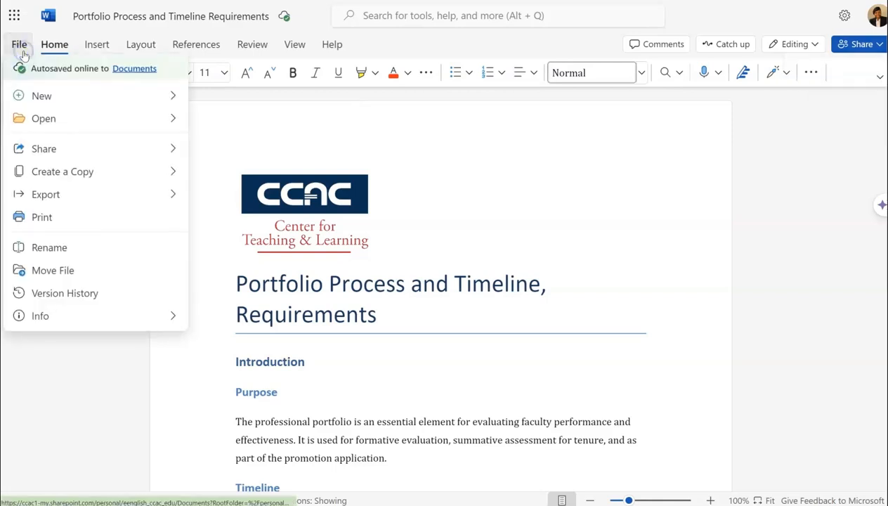
{"action": "left_click", "coordinate": [43, 150]}
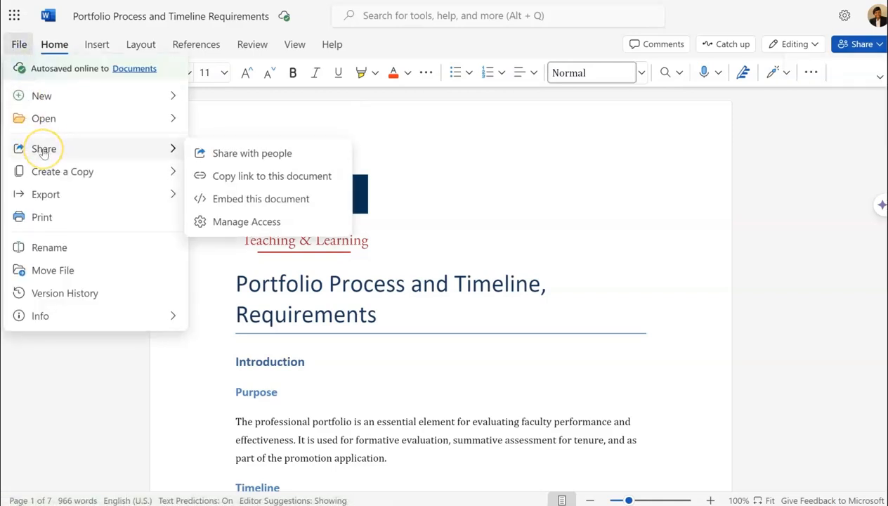
{"action": "left_click", "coordinate": [280, 205]}
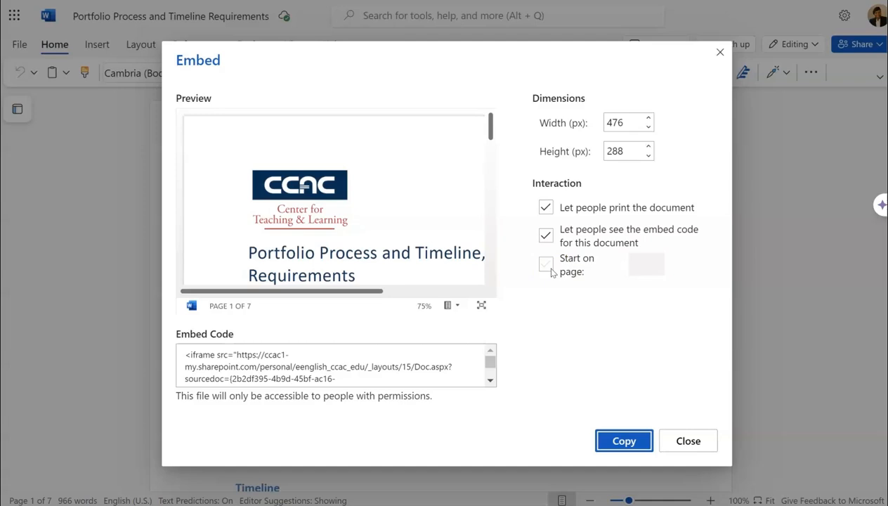
{"action": "left_click", "coordinate": [394, 381]}
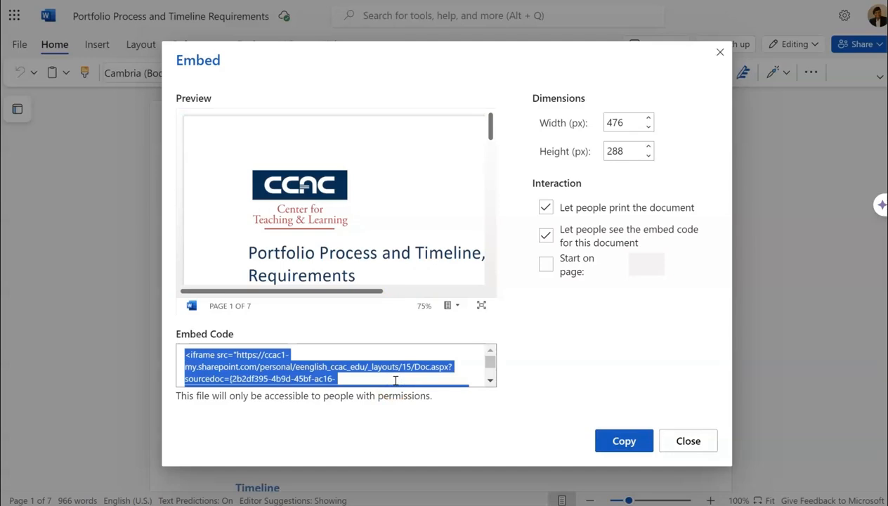
{"action": "left_click", "coordinate": [624, 441]}
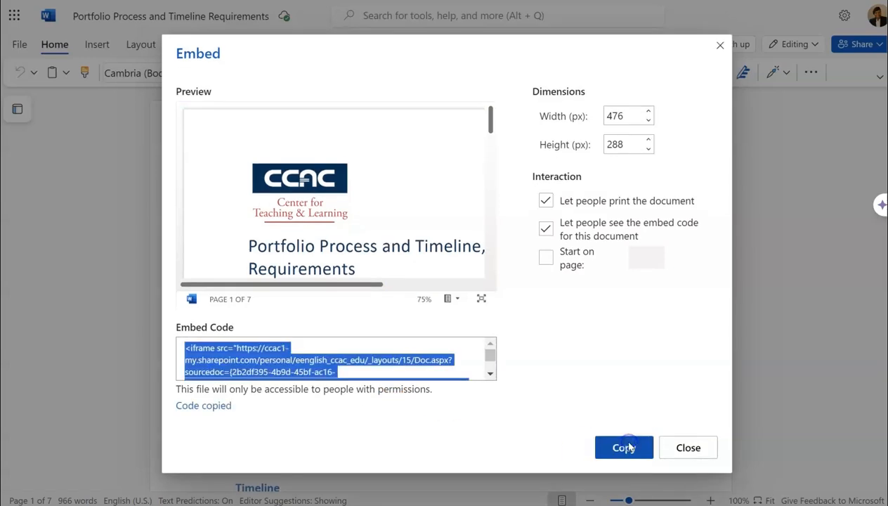
{"action": "left_click", "coordinate": [692, 447]}
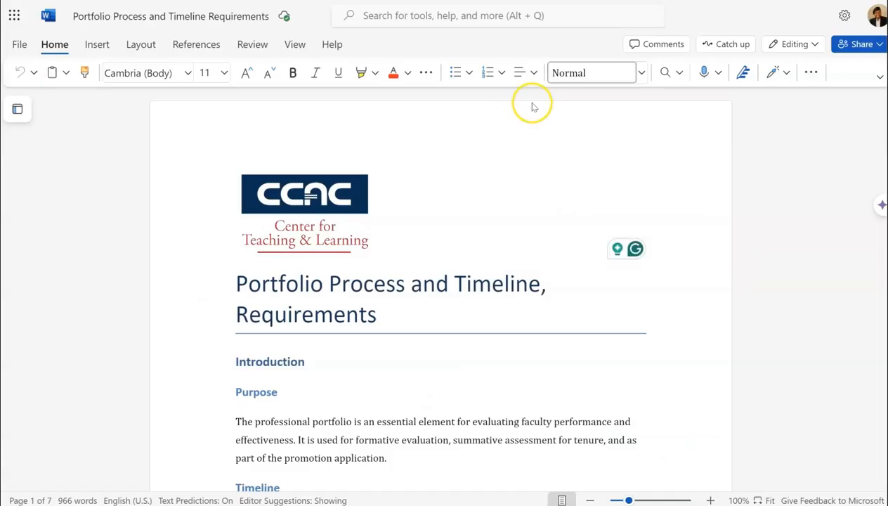
Switch to the portfolio page and paste the embed code into the One Drive block's code view
{"action": "left_click", "coordinate": [302, 0]}
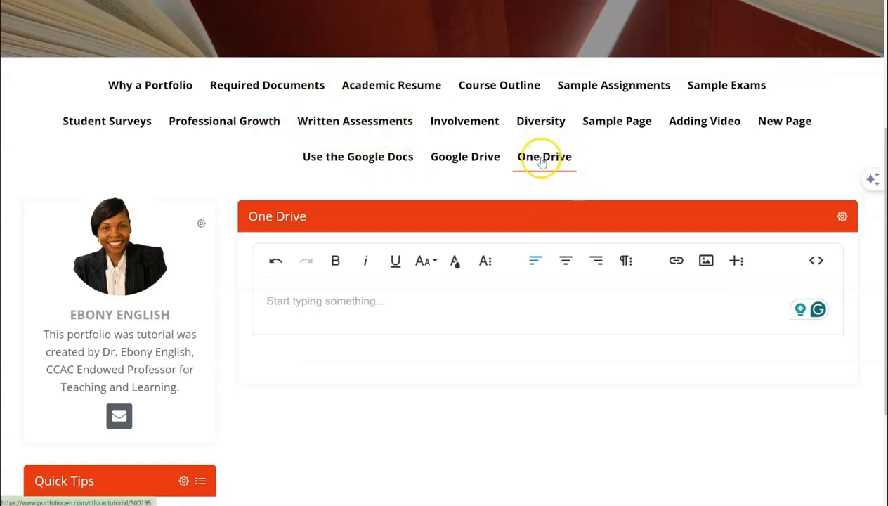
{"action": "left_click", "coordinate": [817, 261]}
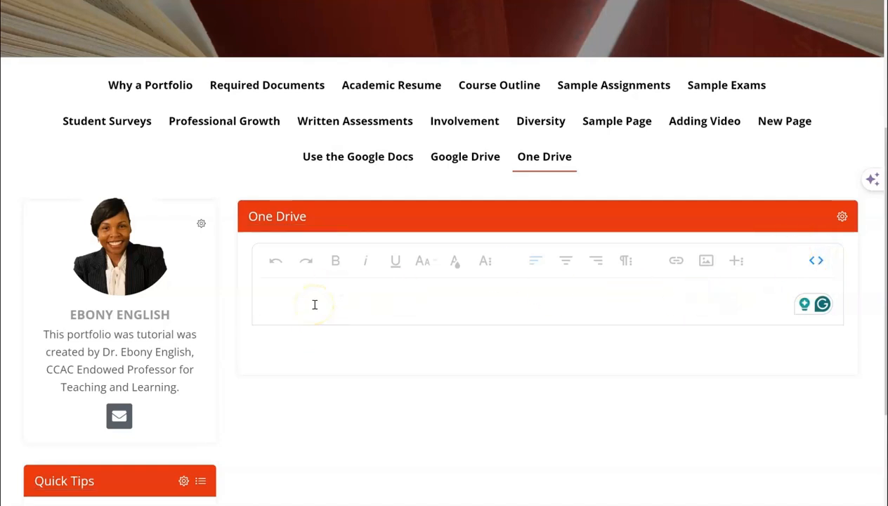
{"action": "key", "text": "ctrl+v"}
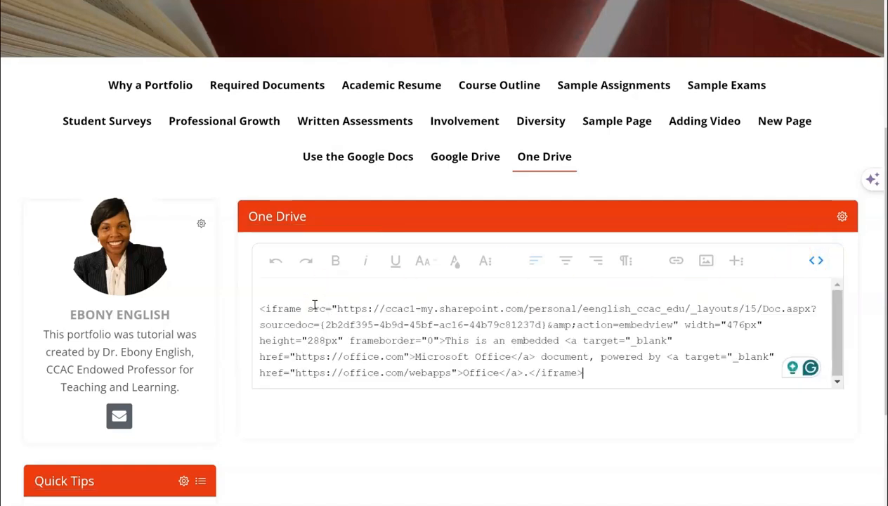
{"action": "left_click", "coordinate": [815, 264]}
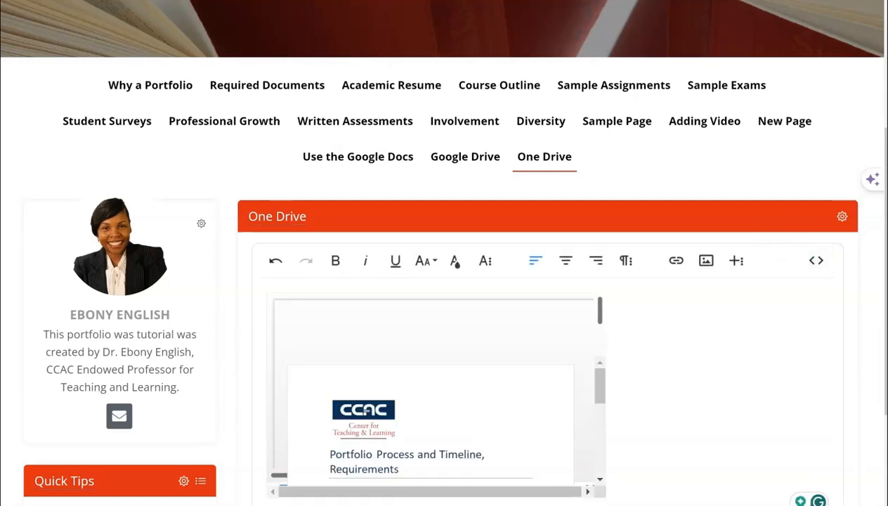
Examine the embedded document viewer's full-screen control and options menu
{"action": "scroll", "coordinate": [730, 337], "scroll_direction": "down", "scroll_amount": 1}
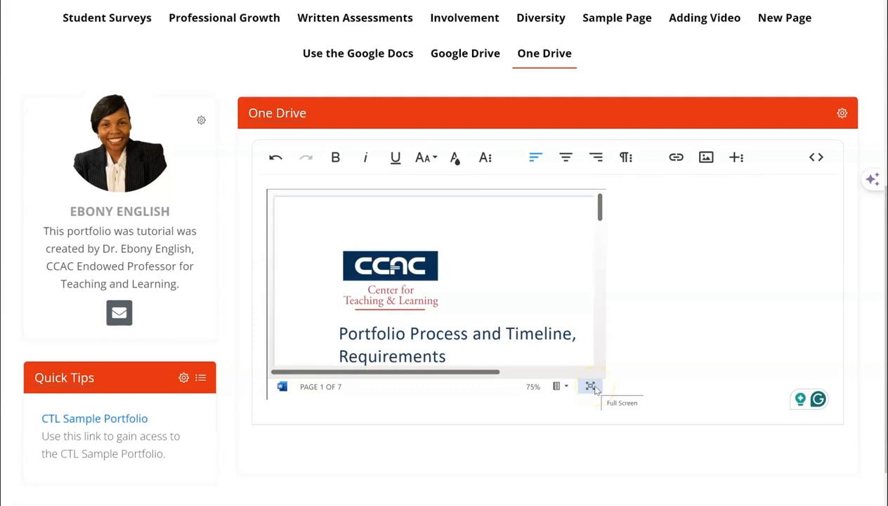
{"action": "left_click", "coordinate": [570, 397]}
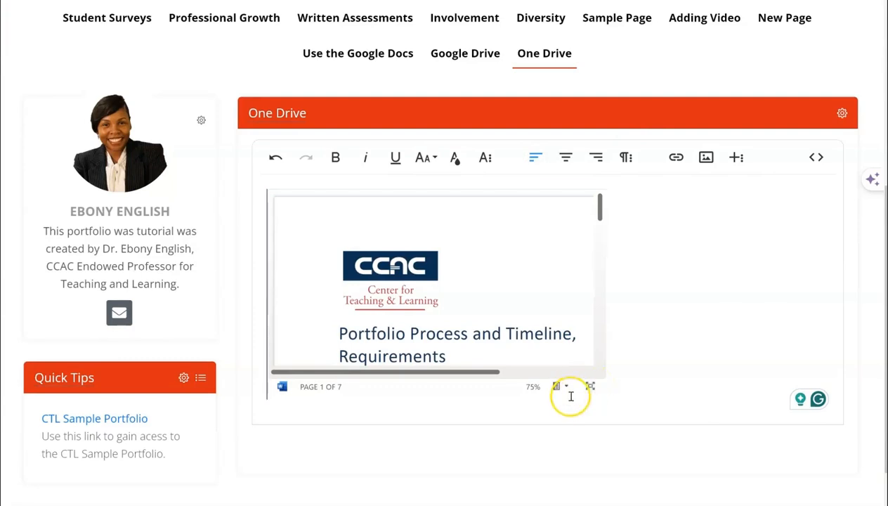
{"action": "left_click", "coordinate": [563, 387]}
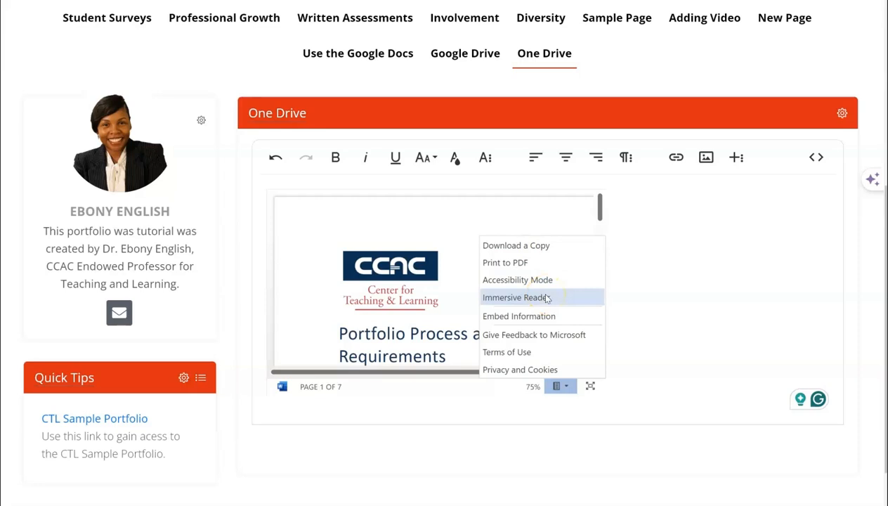
{"action": "left_click", "coordinate": [634, 303]}
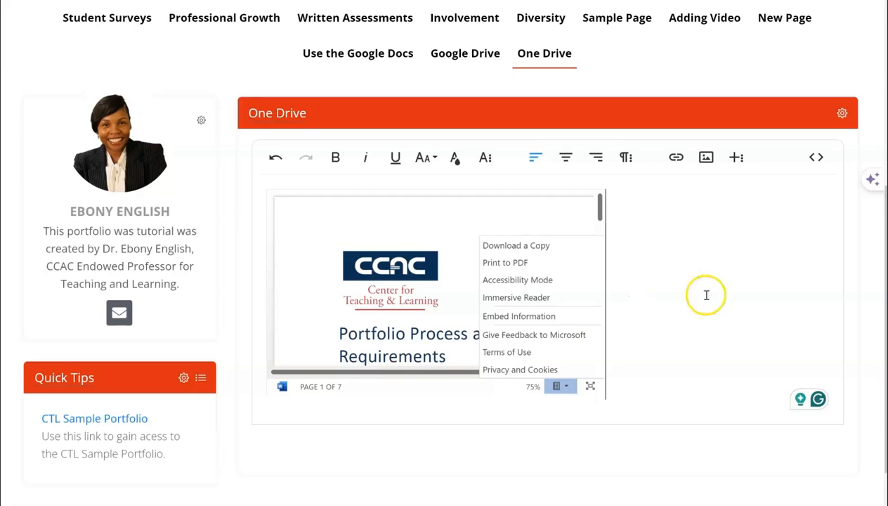
{"action": "left_click", "coordinate": [856, 306]}
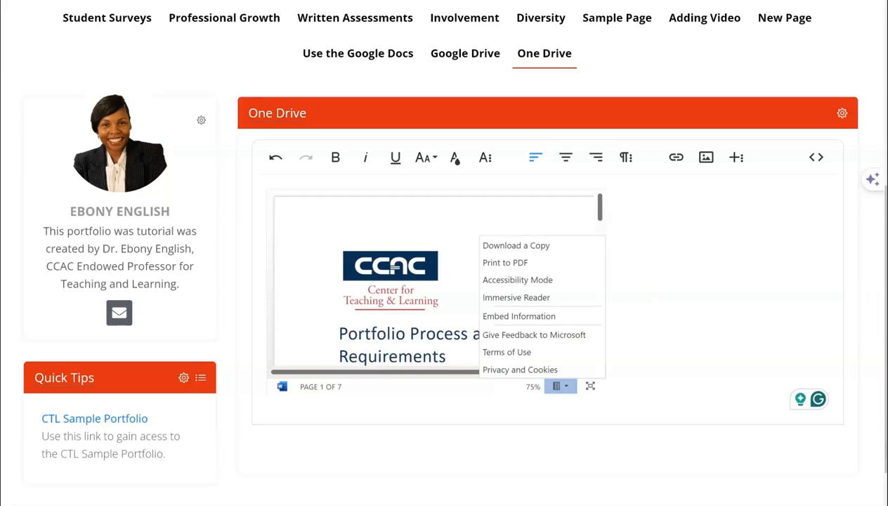
{"action": "scroll", "coordinate": [444, 253], "scroll_direction": "up", "scroll_amount": 5}
Preview the One Drive page in guest view, then return to edit view
{"action": "left_click", "coordinate": [717, 19]}
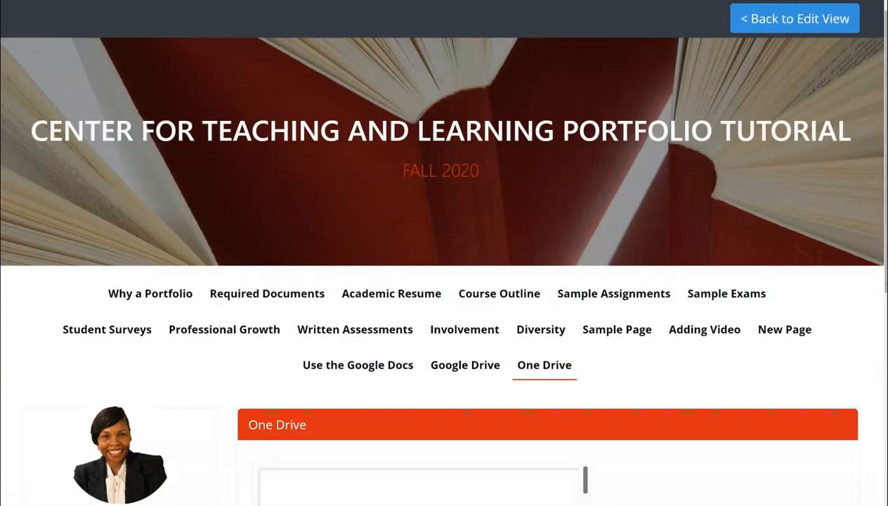
{"action": "scroll", "coordinate": [444, 253], "scroll_direction": "down", "scroll_amount": 5}
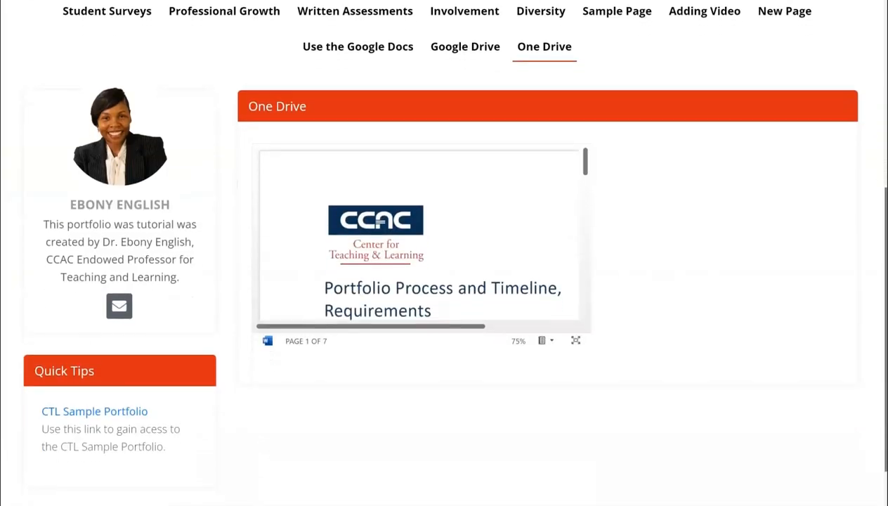
{"action": "left_click", "coordinate": [575, 340]}
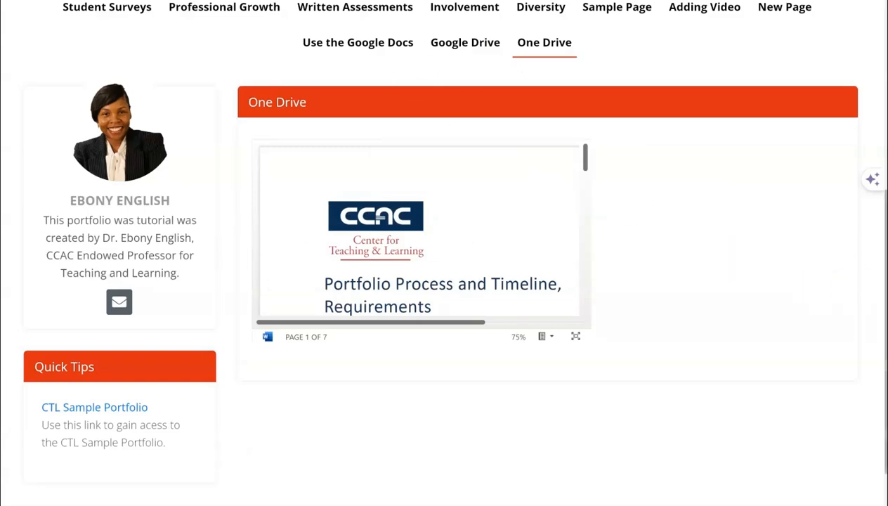
{"action": "left_click_drag", "start_coordinate": [885, 330], "coordinate": [886, 150]}
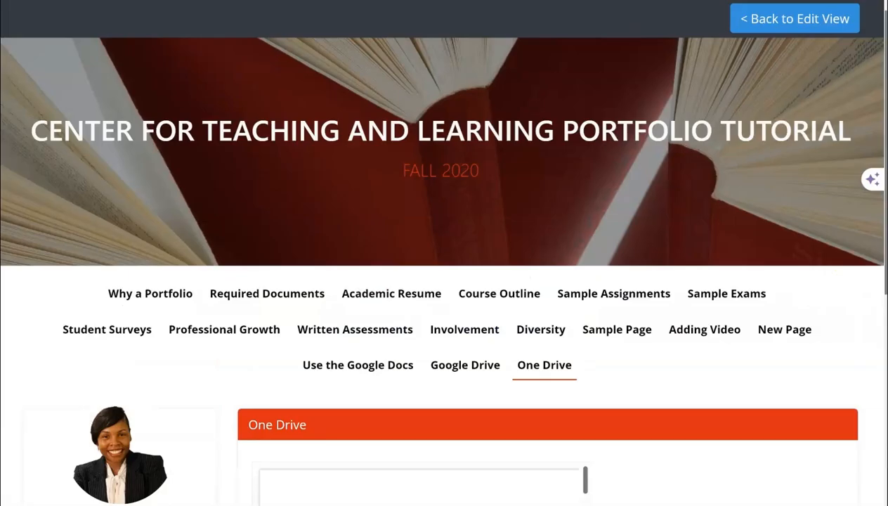
{"action": "left_click", "coordinate": [775, 21]}
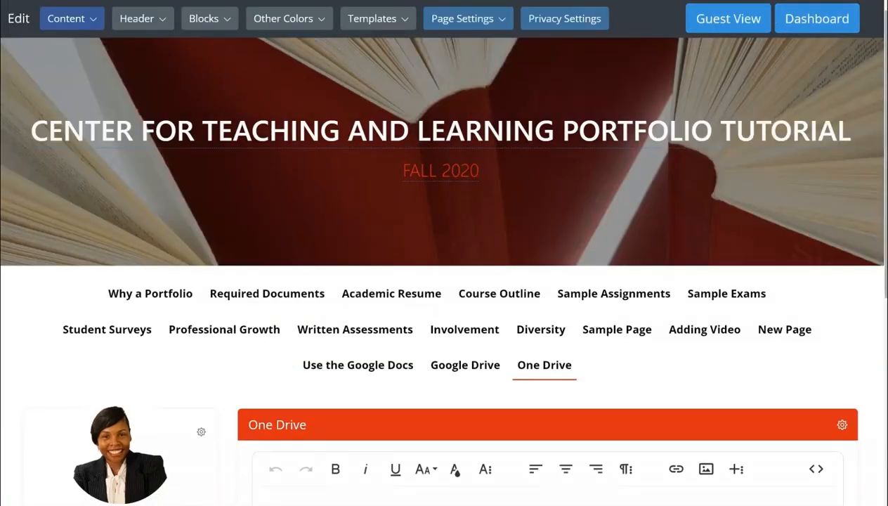
Type the placeholder text nnblfdgdlbgdlbdlb[b[;[bt[[tlb[] below the embedded document
{"action": "scroll", "coordinate": [620, 384], "scroll_direction": "down", "scroll_amount": 5}
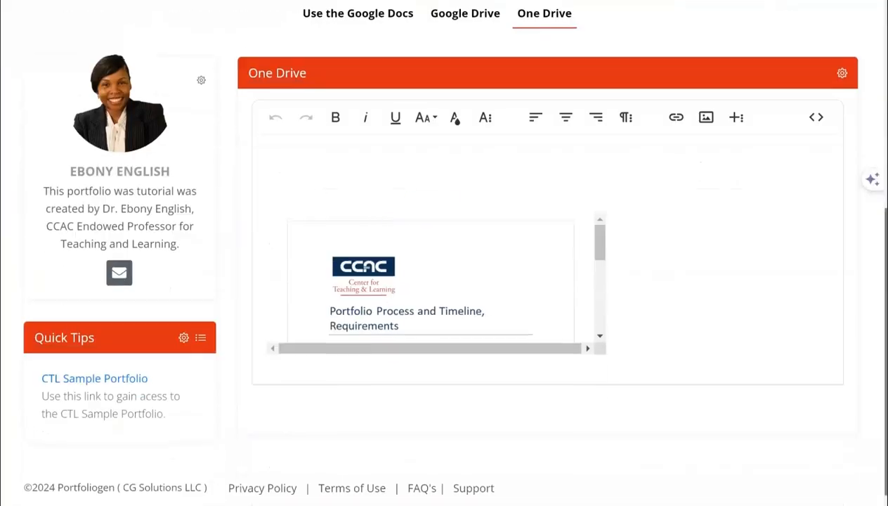
{"action": "left_click", "coordinate": [626, 346]}
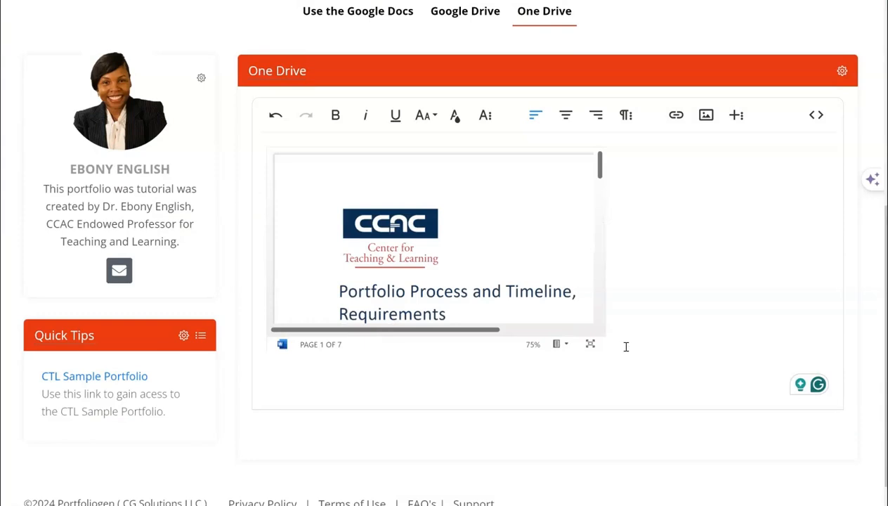
{"action": "type", "text": "nnblfd"}
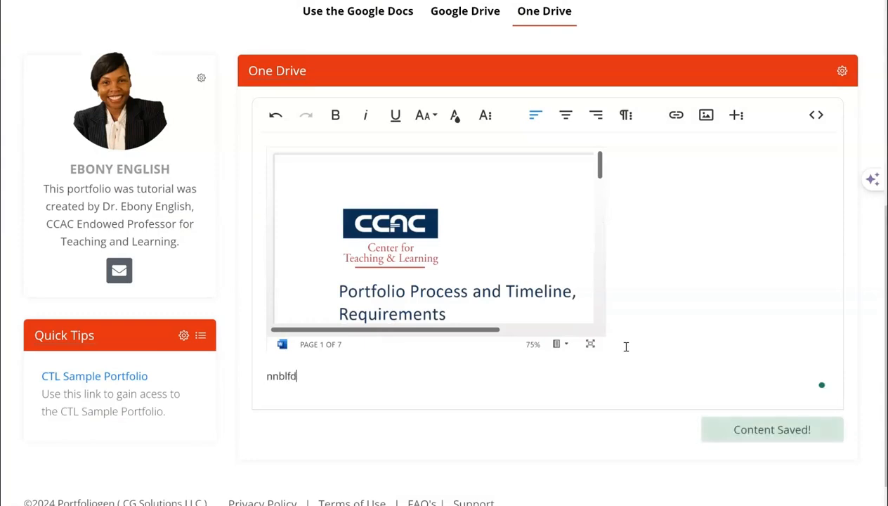
{"action": "type", "text": "gdlbgdlbdlb[b[;[bt[[tlb[]"}
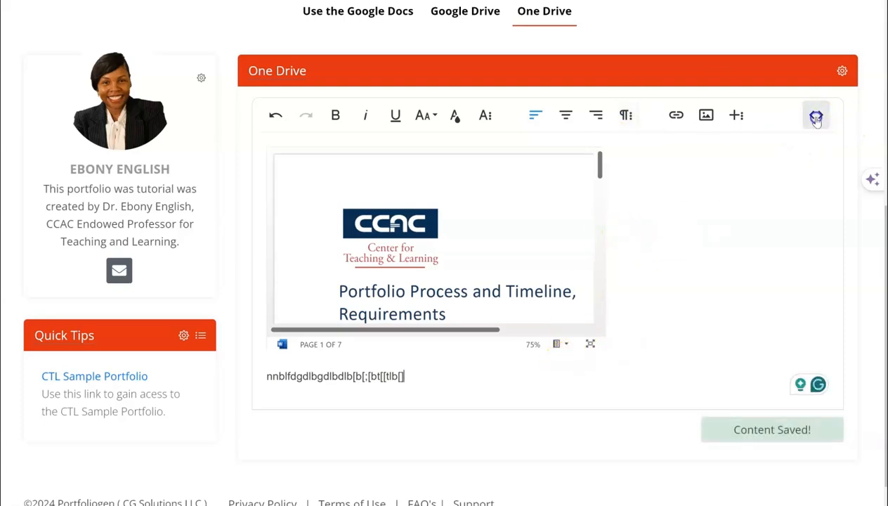
In code view, add the line "Please maximize the document below" above the embedded document
{"action": "left_click", "coordinate": [814, 115]}
{"action": "left_click", "coordinate": [259, 148]}
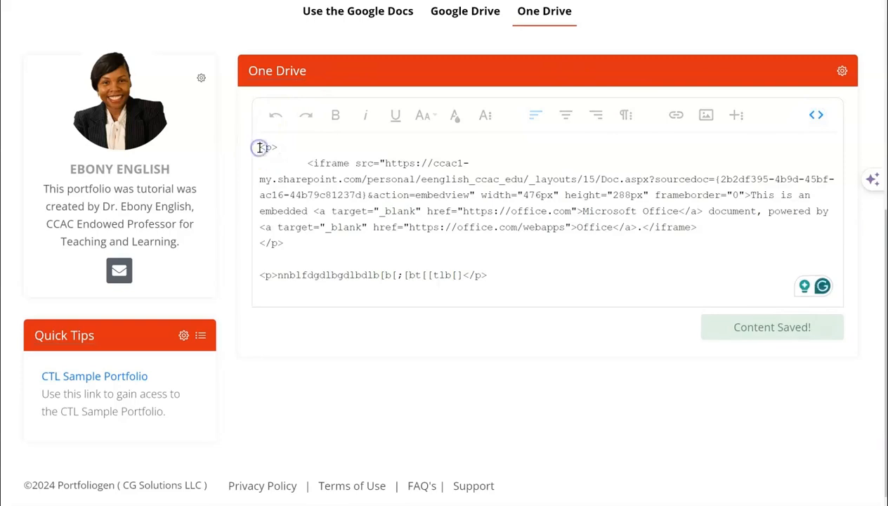
{"action": "key", "text": "Return"}
{"action": "left_click", "coordinate": [285, 139]}
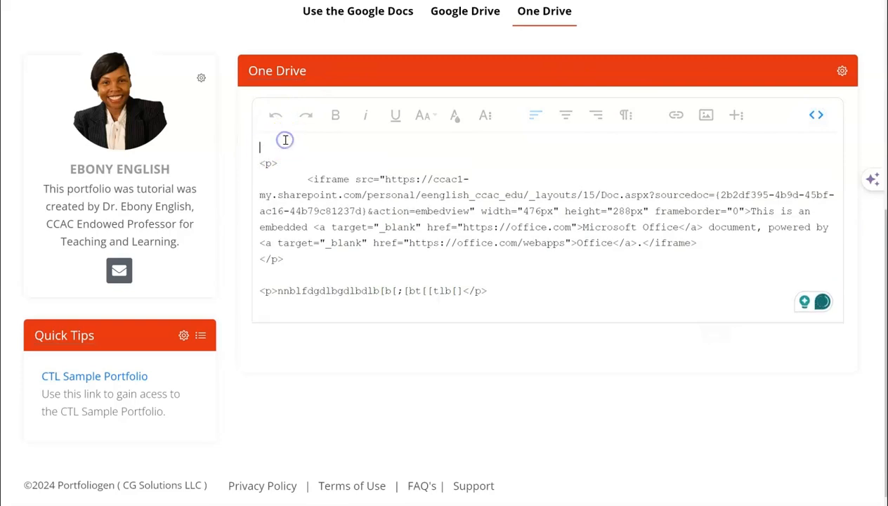
{"action": "type", "text": "Plea"}
{"action": "type", "text": "se "}
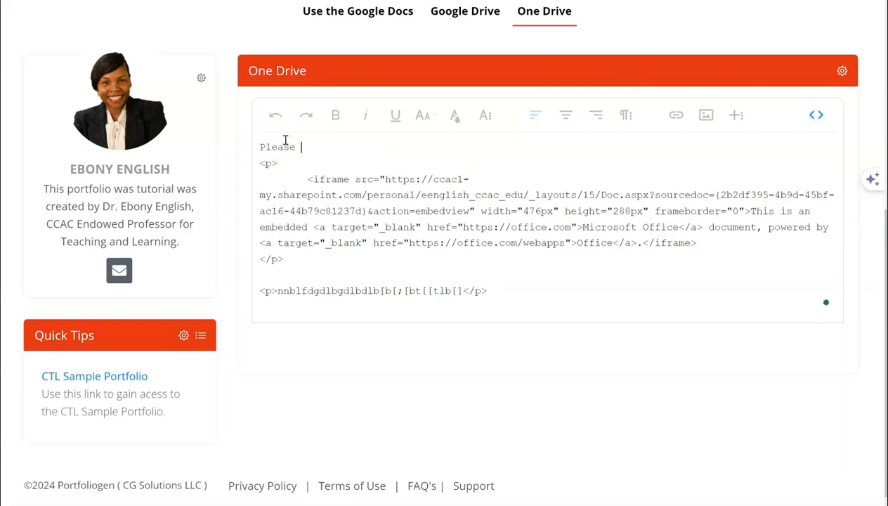
{"action": "type", "text": "maximize the document below"}
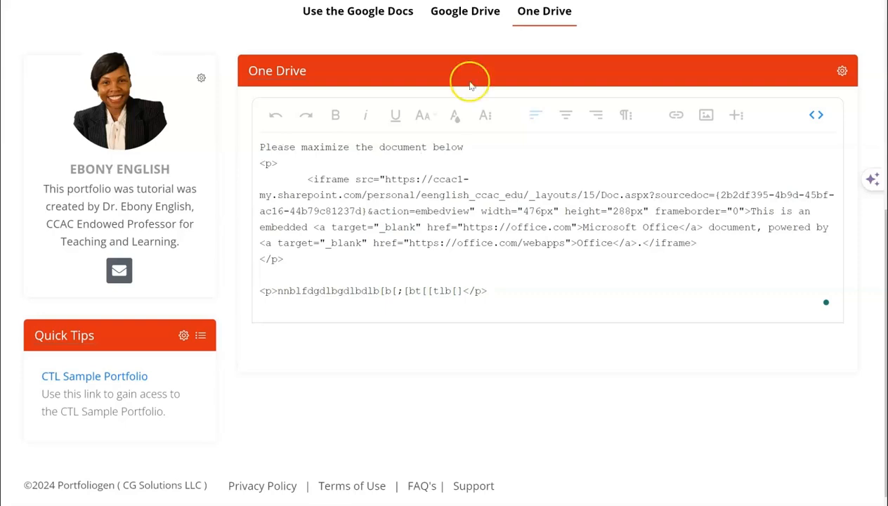
{"action": "left_click", "coordinate": [805, 114]}
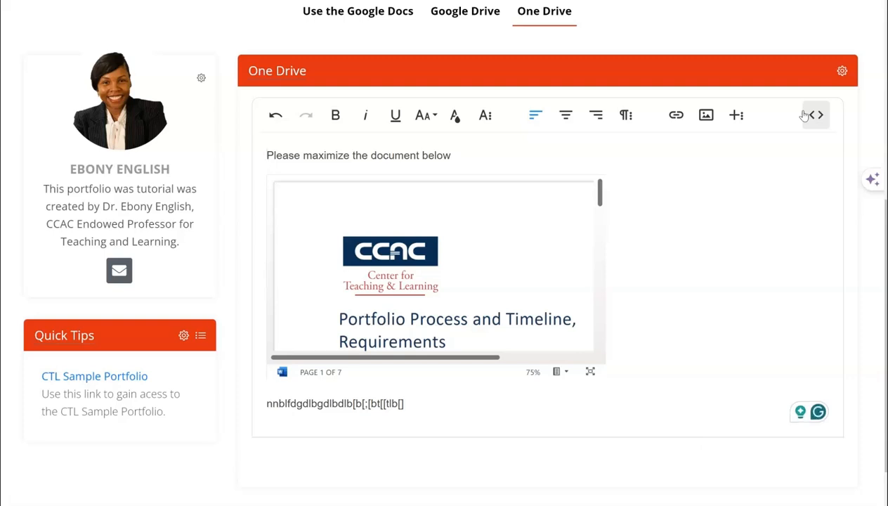
Add two blank lines after the placeholder text in the One Drive block
{"action": "left_click", "coordinate": [707, 324]}
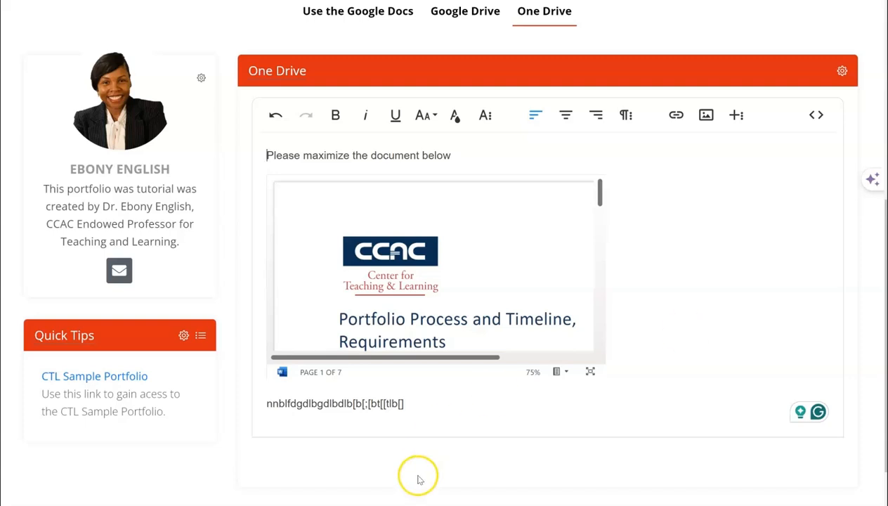
{"action": "left_click", "coordinate": [392, 428]}
{"action": "left_click", "coordinate": [440, 403]}
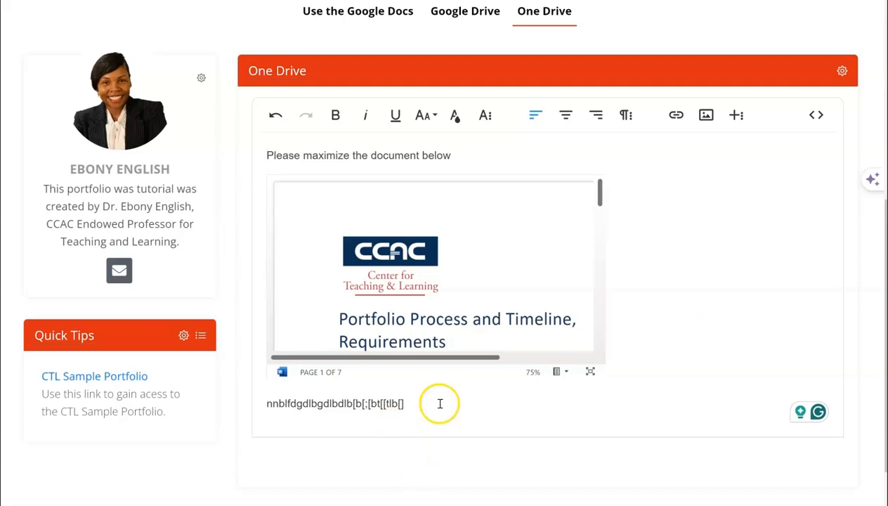
{"action": "key", "text": "Return"}
{"action": "key", "text": "Return"}
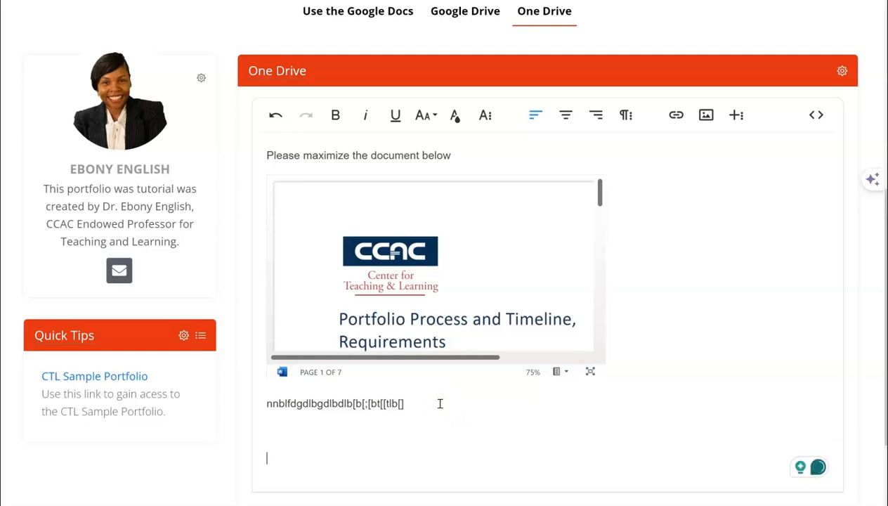
In code view, paste the OneDrive iframe embed code at the end of the One Drive block
{"action": "left_click", "coordinate": [819, 115]}
{"action": "left_click", "coordinate": [818, 115]}
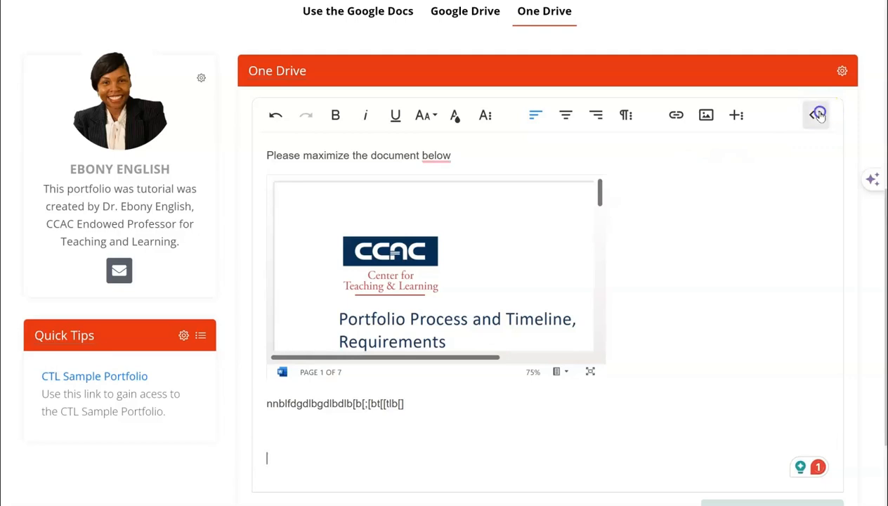
{"action": "left_click", "coordinate": [300, 457]}
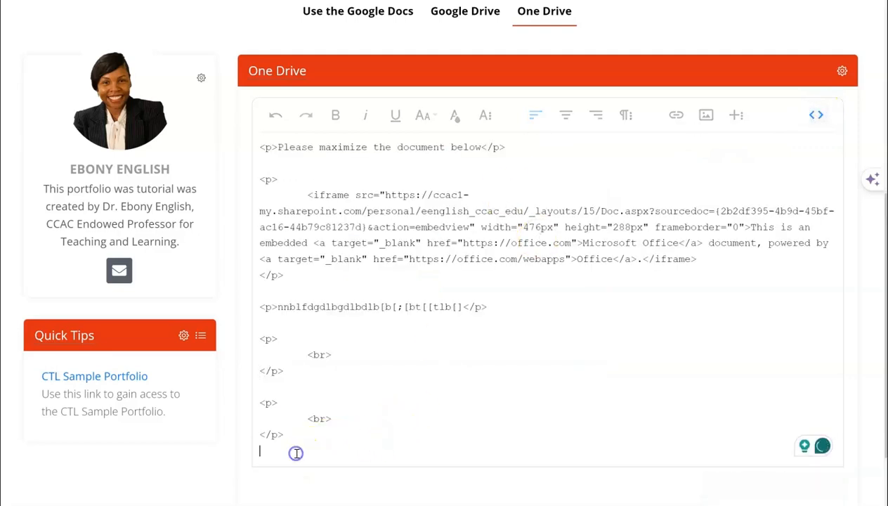
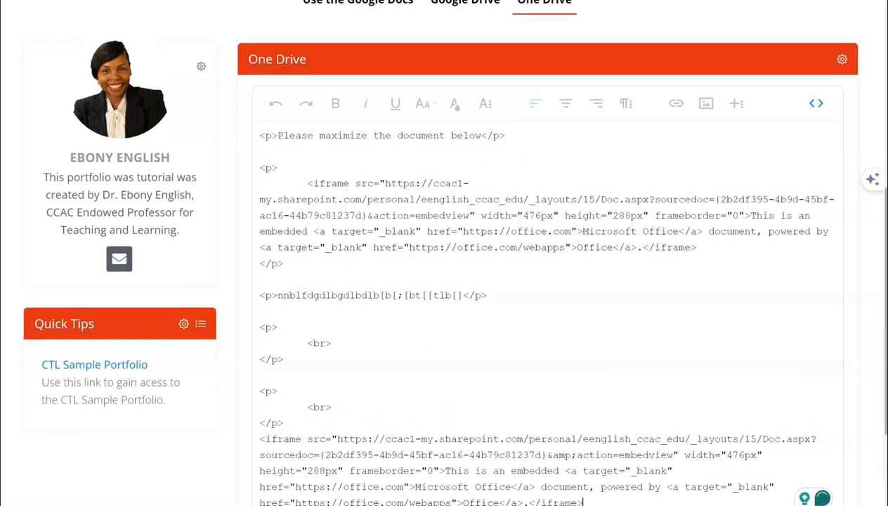
Switch the One Drive block back from code view to the visual editor
{"action": "scroll", "coordinate": [813, 369], "scroll_direction": "down", "scroll_amount": 2}
{"action": "scroll", "coordinate": [810, 292], "scroll_direction": "up", "scroll_amount": 6}
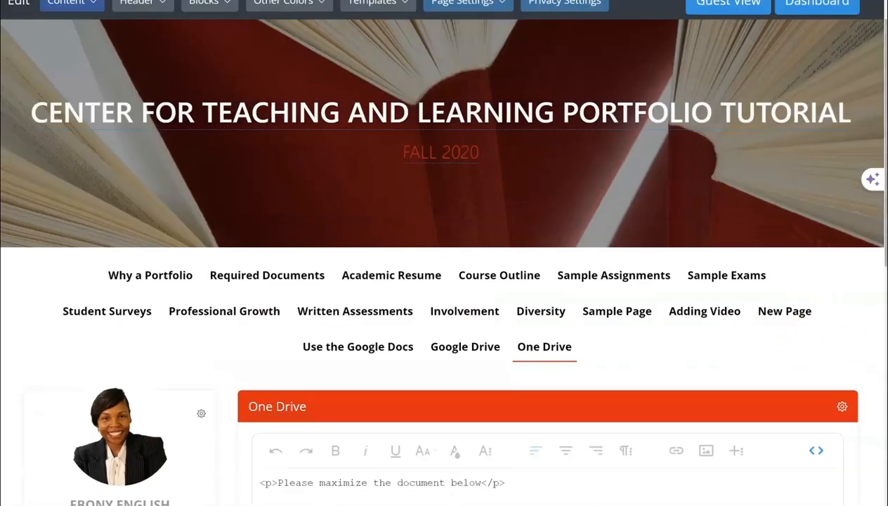
{"action": "left_click", "coordinate": [816, 449]}
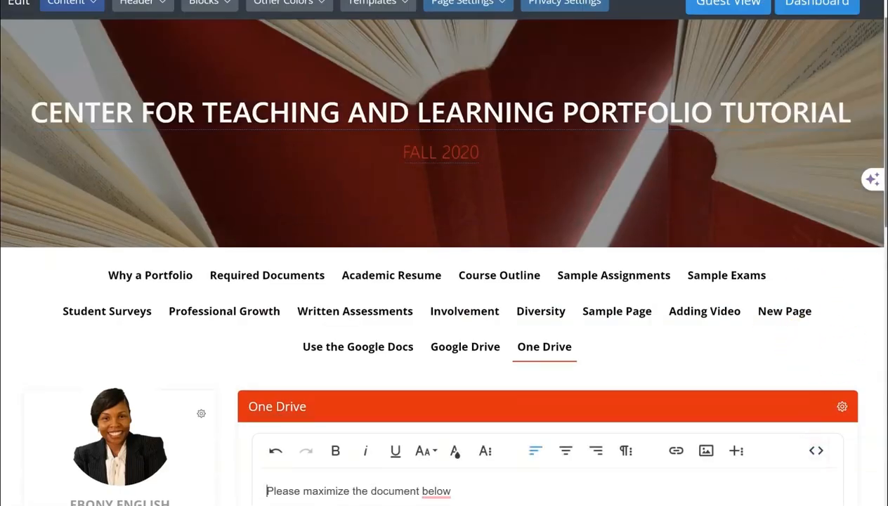
{"action": "scroll", "coordinate": [533, 280], "scroll_direction": "down", "scroll_amount": 6}
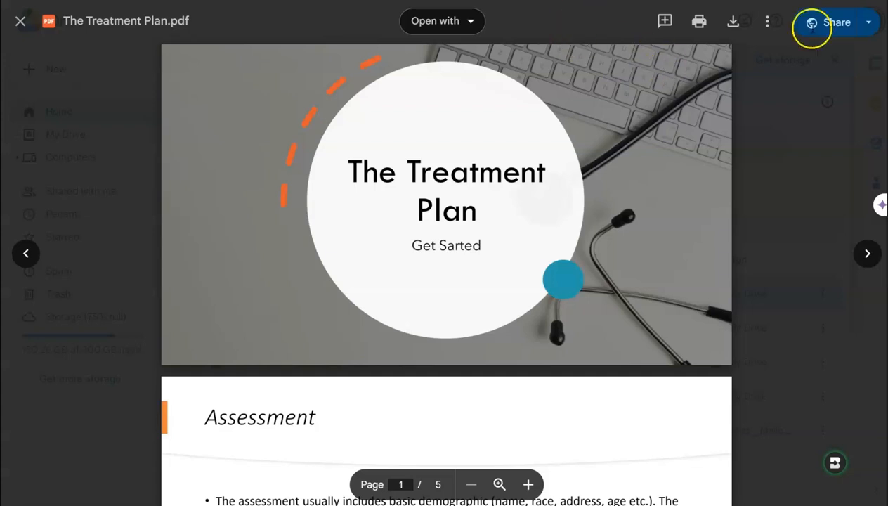
Open The Treatment Plan.pdf from the Google Drive previewer in a new window
{"action": "left_click", "coordinate": [869, 22]}
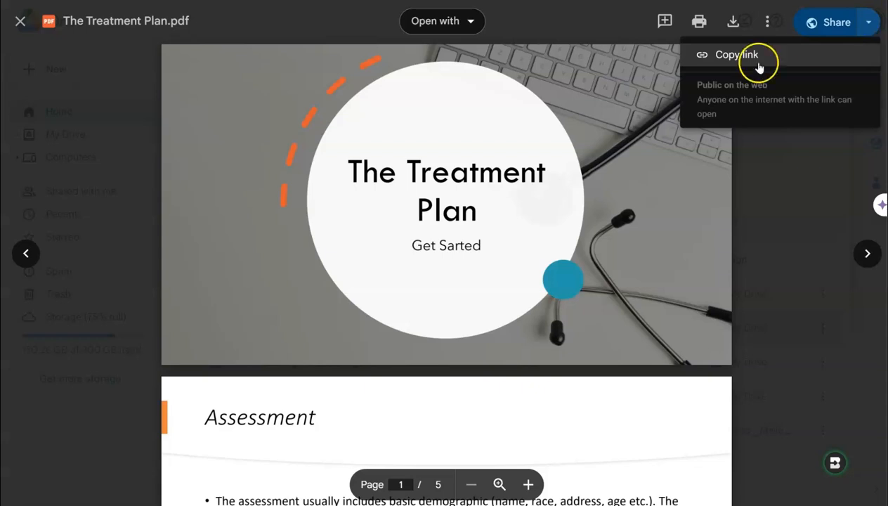
{"action": "left_click", "coordinate": [767, 25]}
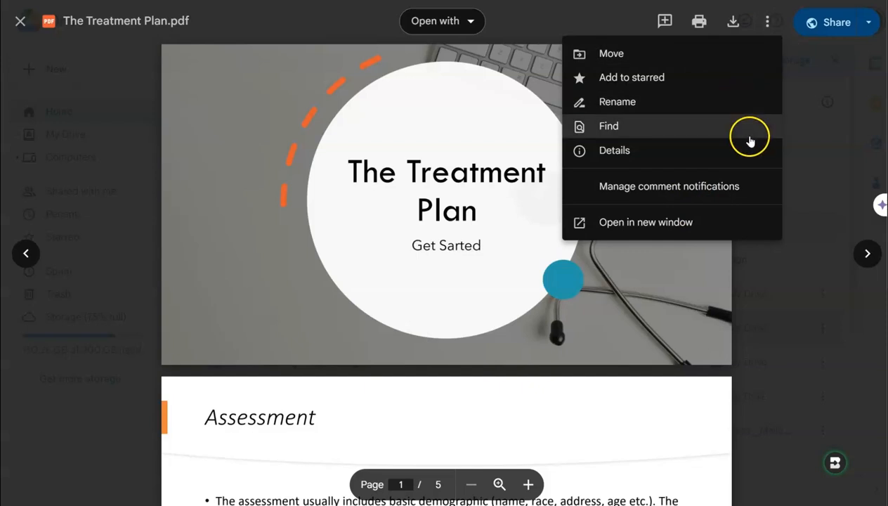
{"action": "left_click", "coordinate": [691, 223]}
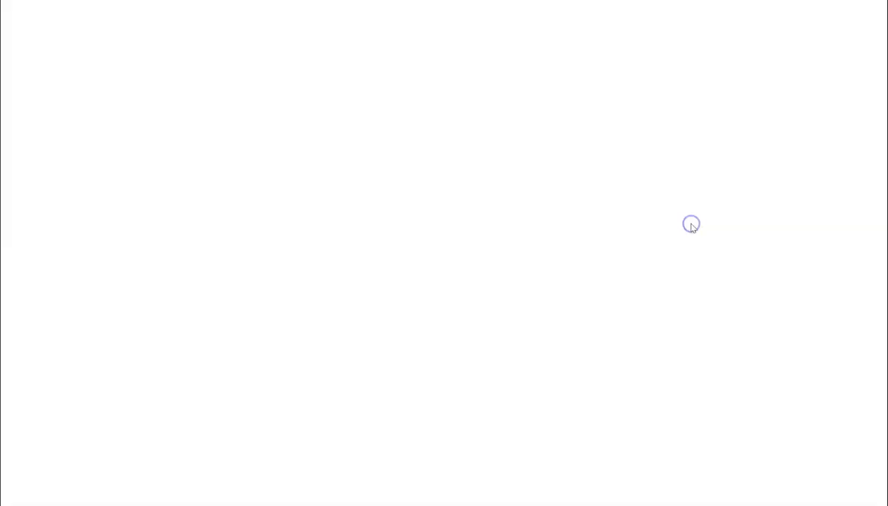
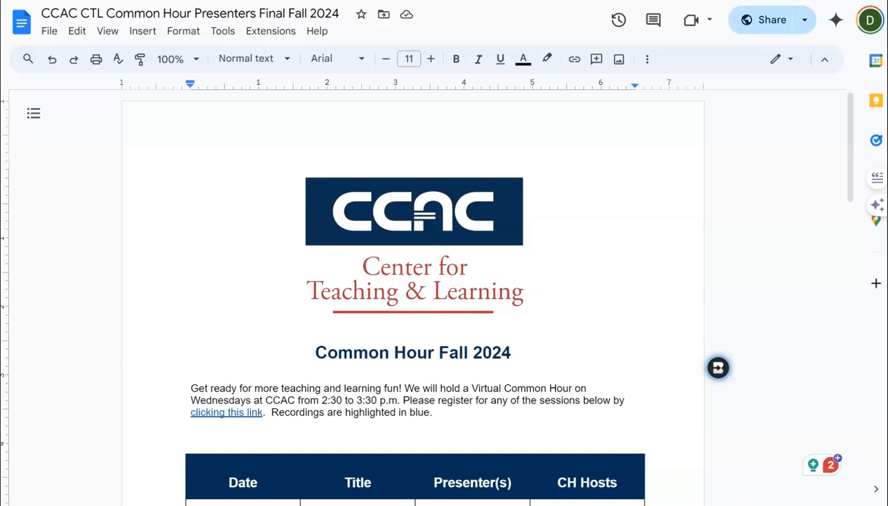
Copy the Google Doc's embed code from the Publish to the web dialog
{"action": "left_click", "coordinate": [804, 26]}
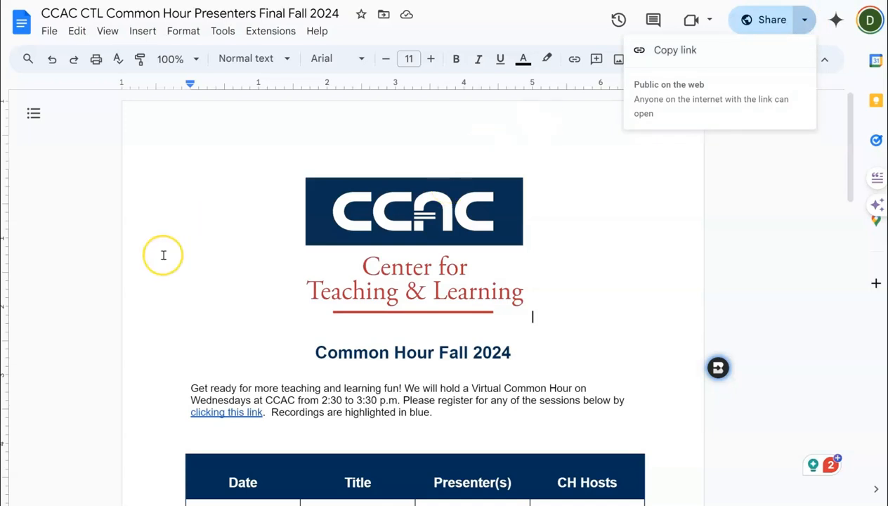
{"action": "left_click", "coordinate": [58, 200]}
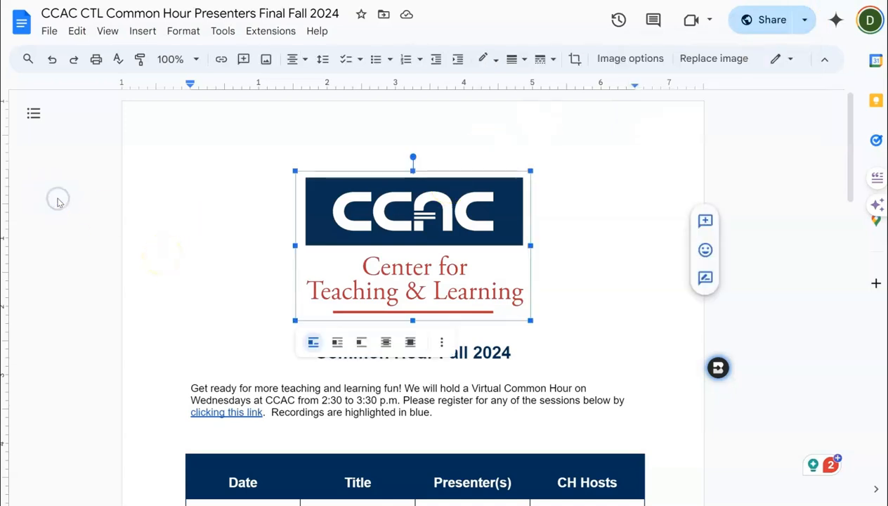
{"action": "left_click", "coordinate": [51, 33]}
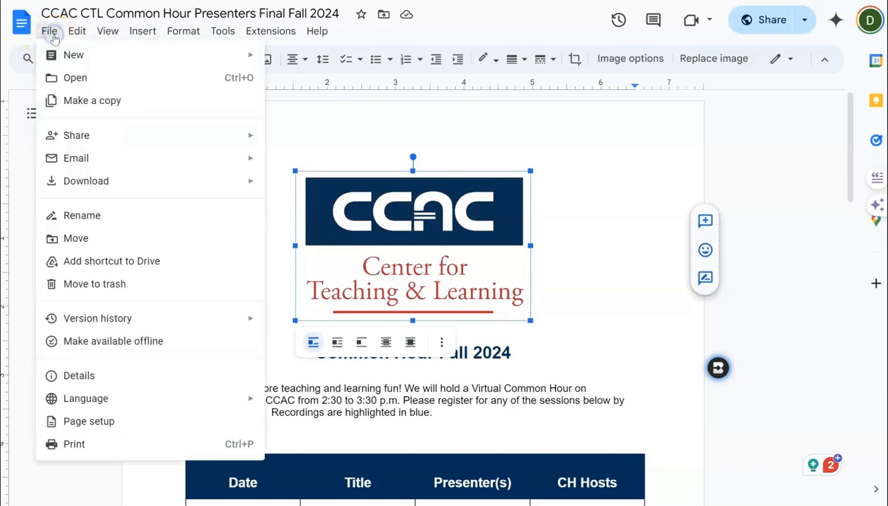
{"action": "left_click", "coordinate": [68, 180]}
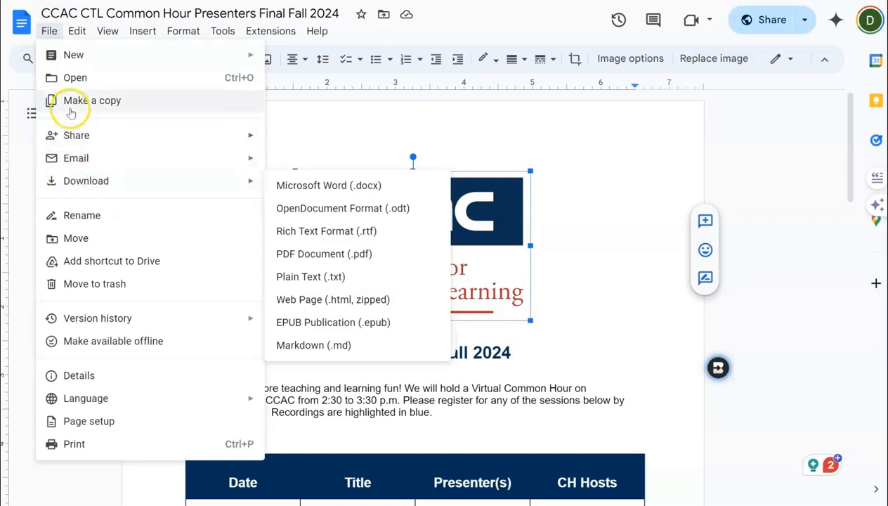
{"action": "mouse_move", "coordinate": [81, 144]}
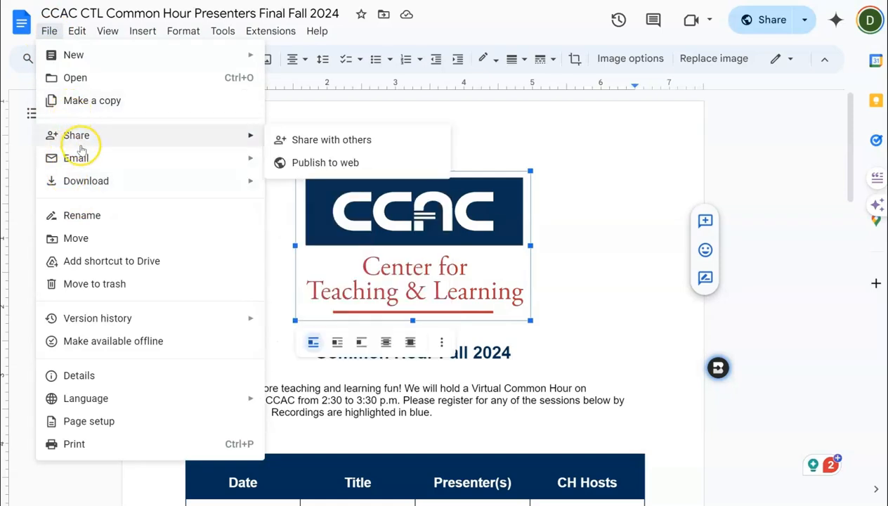
{"action": "left_click", "coordinate": [340, 163]}
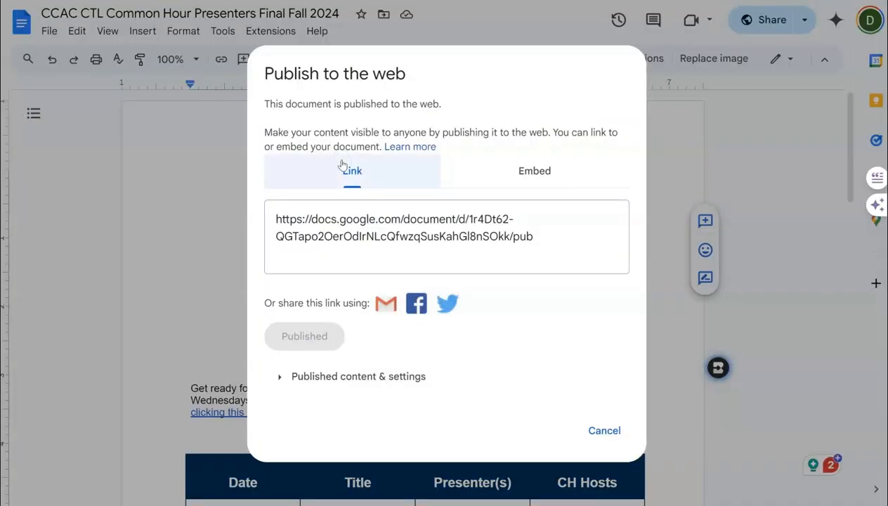
{"action": "left_click", "coordinate": [521, 173]}
{"action": "left_click", "coordinate": [494, 263]}
{"action": "key", "text": "ctrl+c"}
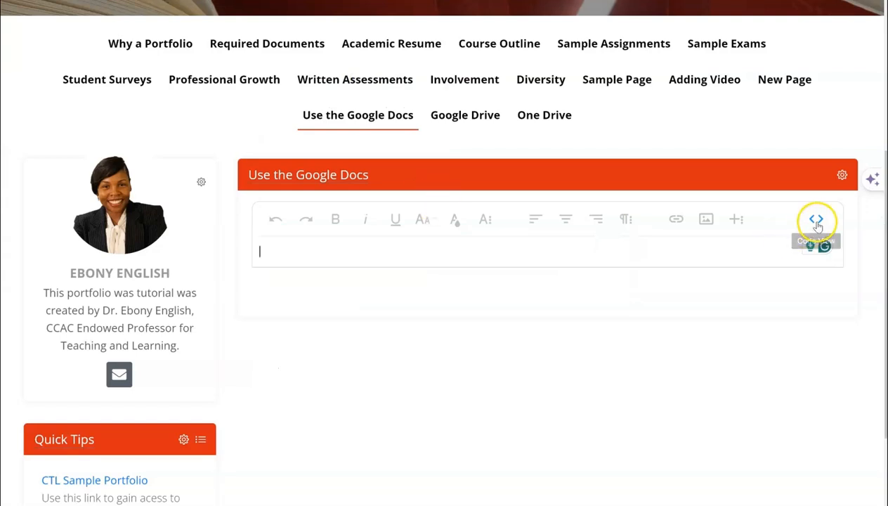
Paste the embed code into the Use the Google Docs block's visual editor and toggle code view
{"action": "left_click", "coordinate": [402, 272]}
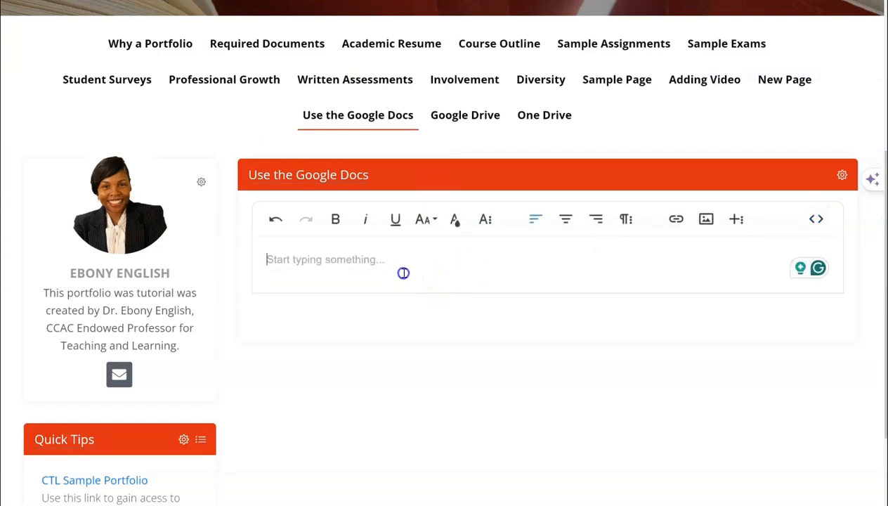
{"action": "key", "text": "ctrl+v"}
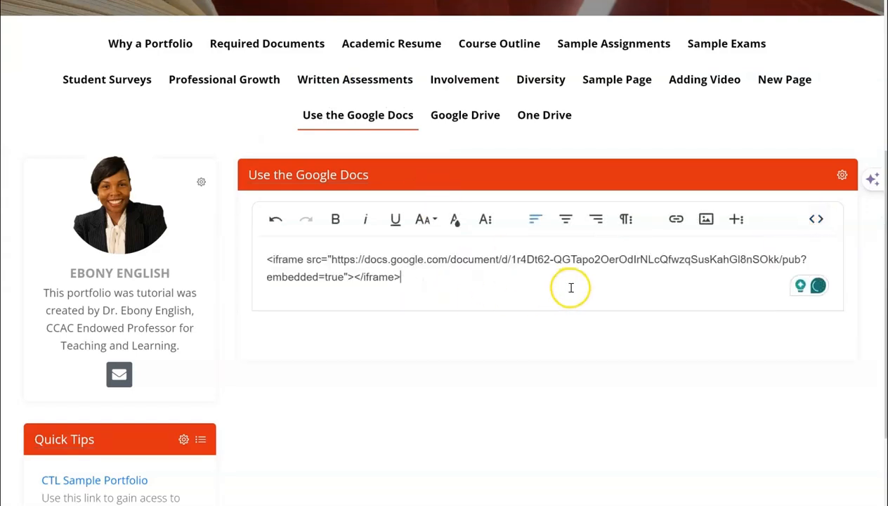
{"action": "left_click", "coordinate": [813, 220]}
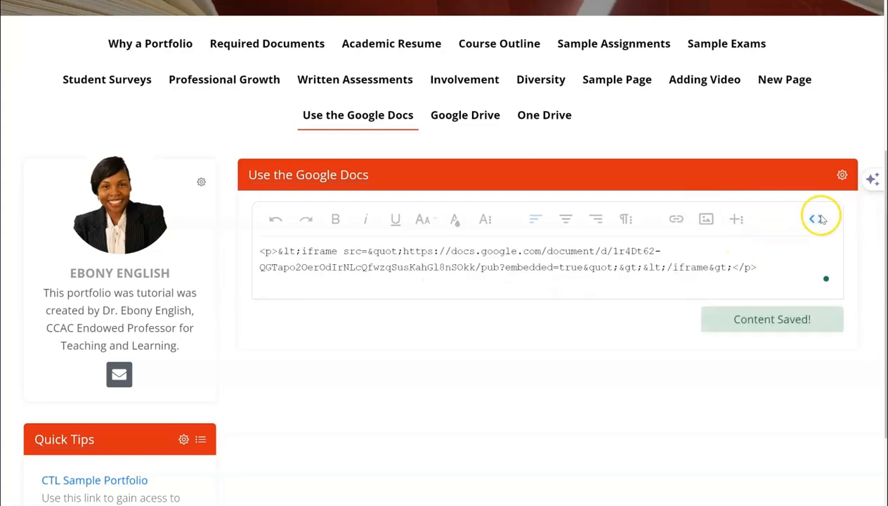
{"action": "left_click", "coordinate": [815, 220]}
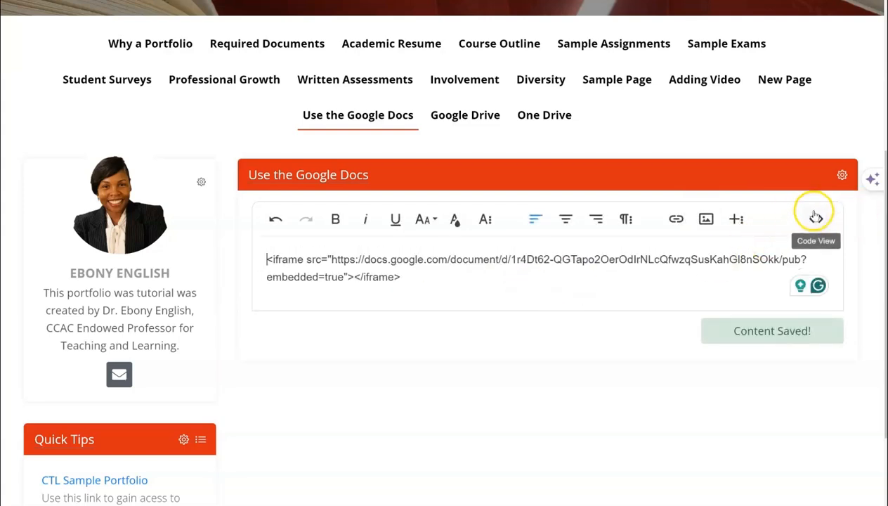
In code view, replace the block's content with the iframe embed code and return to the visual editor
{"action": "left_click", "coordinate": [814, 217]}
{"action": "left_click", "coordinate": [502, 257]}
{"action": "key", "text": "ctrl+a"}
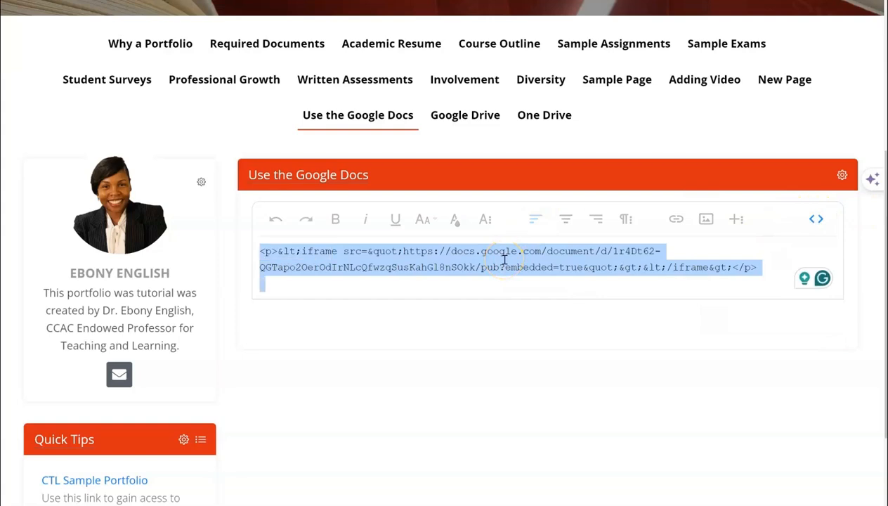
{"action": "key", "text": "BackSpace"}
{"action": "key", "text": "ctrl+v"}
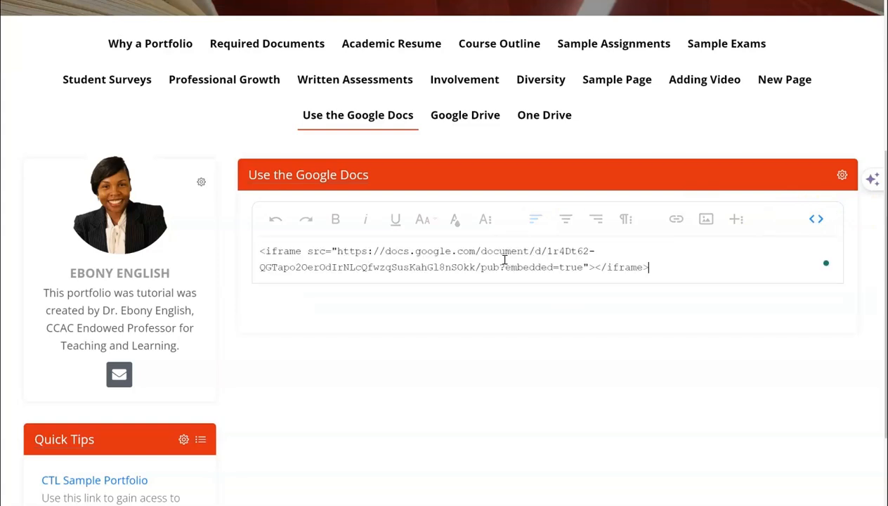
{"action": "left_click", "coordinate": [814, 219]}
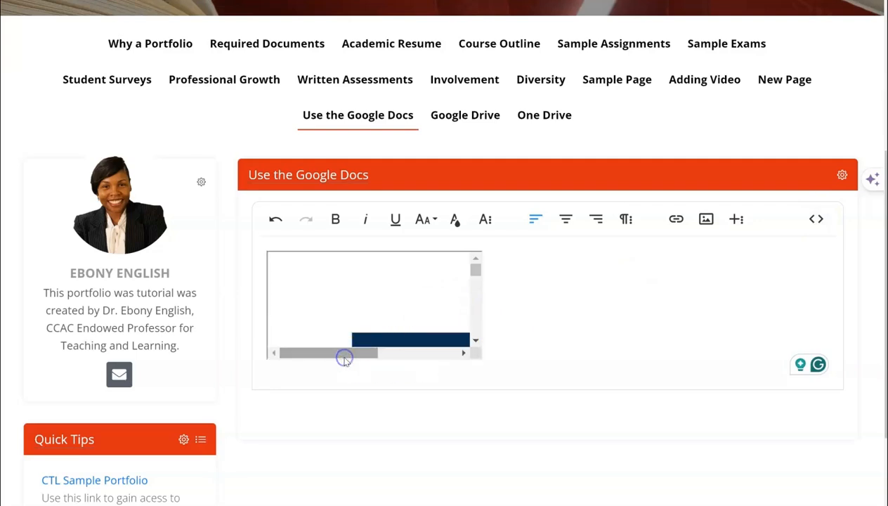
Clear all code from the Use the Google Docs block in code view
{"action": "left_click", "coordinate": [551, 337]}
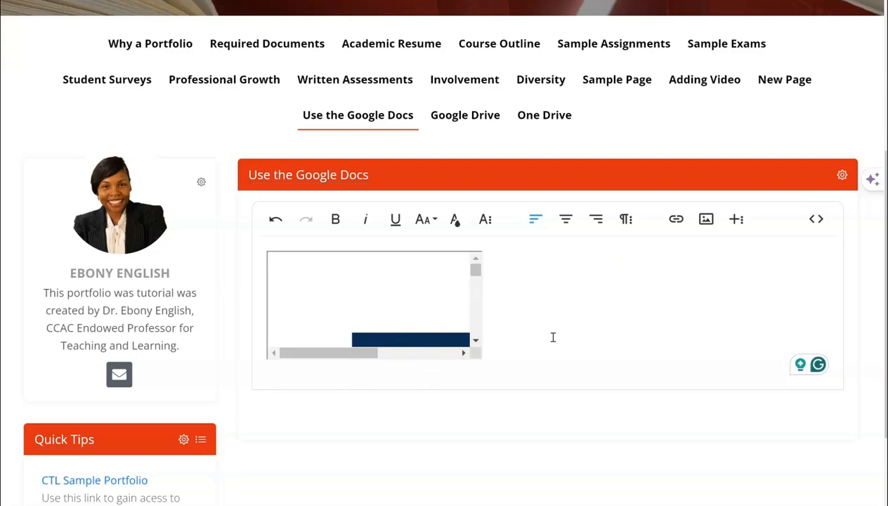
{"action": "left_click", "coordinate": [816, 221]}
{"action": "left_click", "coordinate": [577, 317]}
{"action": "key", "text": "ctrl+a"}
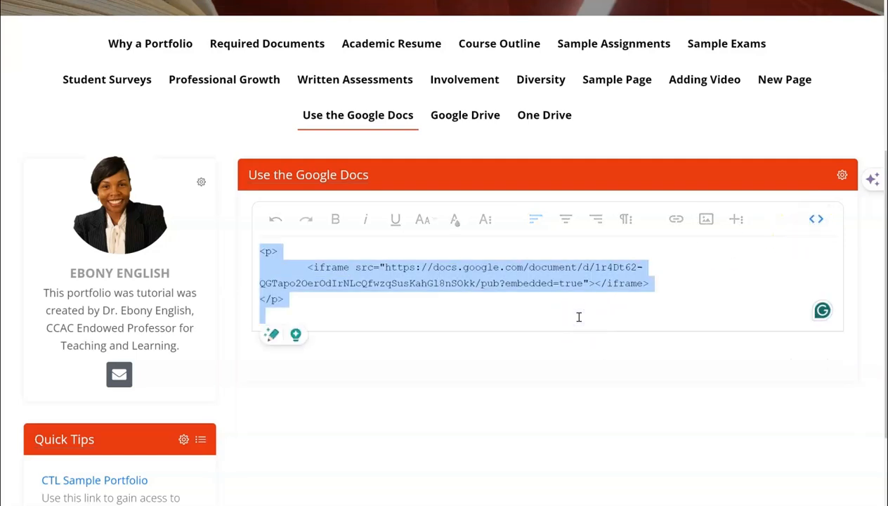
{"action": "key", "text": "Delete"}
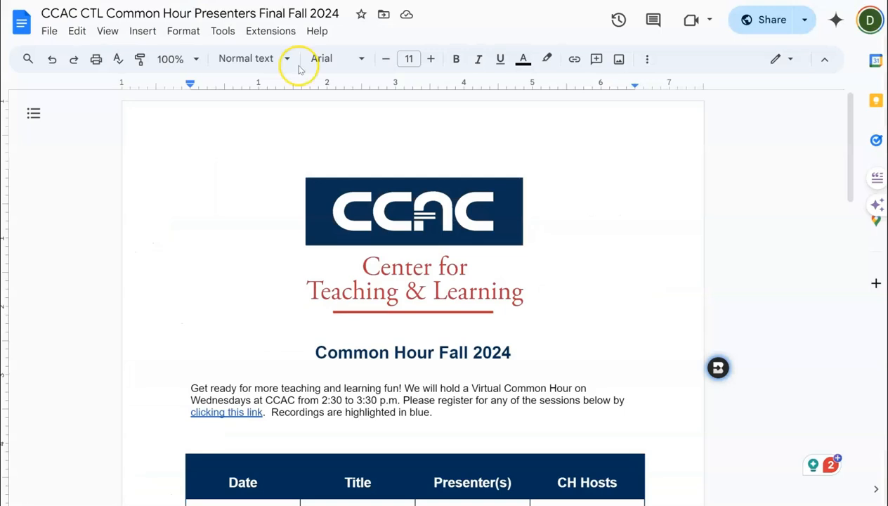
Copy the Google Doc's sharing link from the Share dialog
{"action": "left_click", "coordinate": [766, 21]}
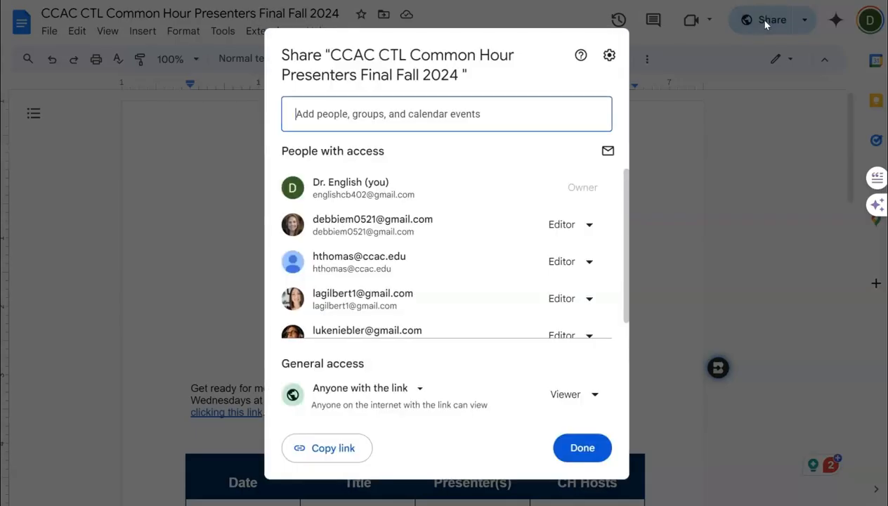
{"action": "left_click", "coordinate": [349, 450]}
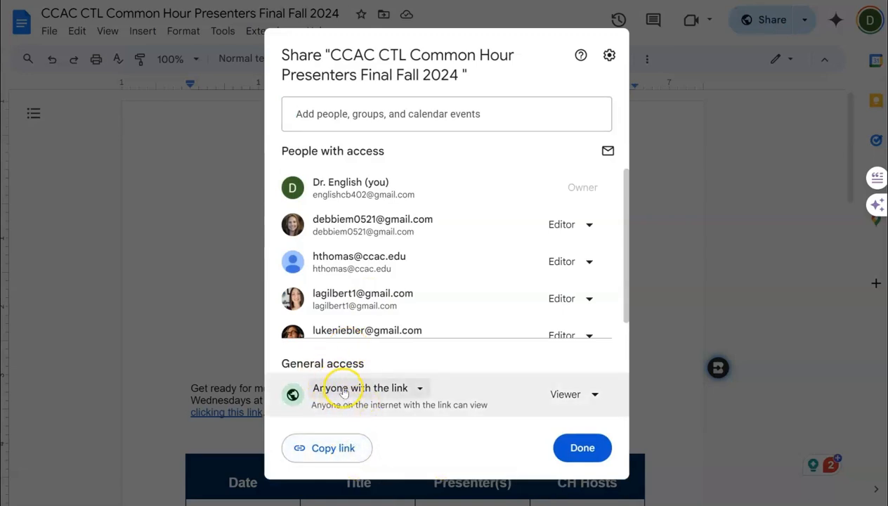
{"action": "left_click", "coordinate": [592, 453]}
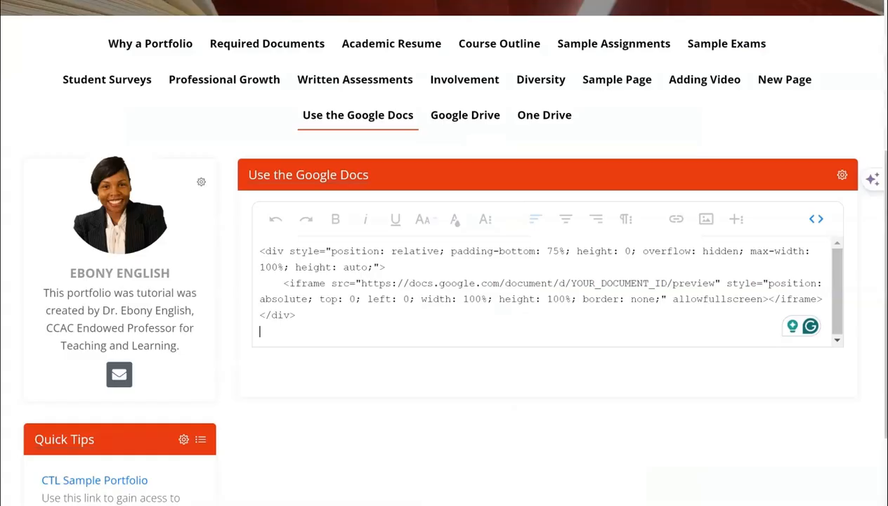
Paste the sharing link into the block's code view below the embed template
{"action": "left_click", "coordinate": [307, 340]}
{"action": "key", "text": "ctrl+v"}
{"action": "left_click", "coordinate": [432, 362]}
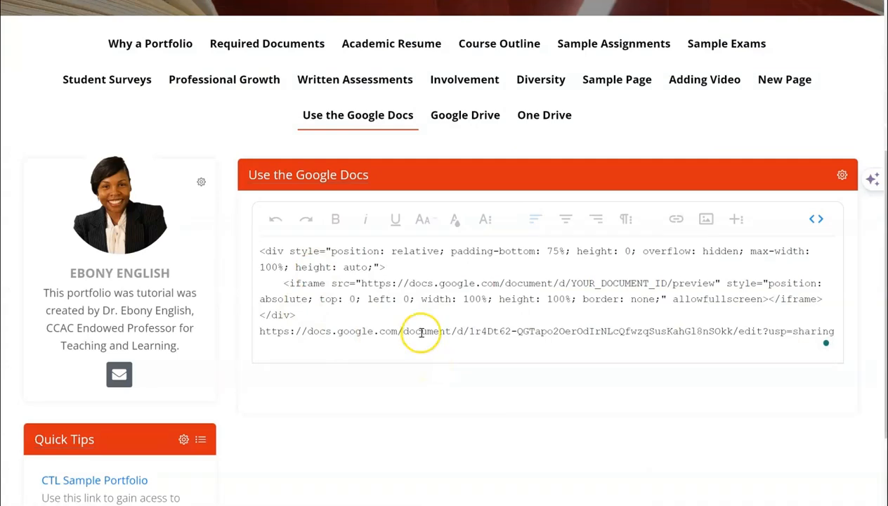
Replace YOUR_DOCUMENT_ID in the template's iframe src with the document ID from the sharing link
{"action": "left_click_drag", "start_coordinate": [469, 333], "coordinate": [731, 334]}
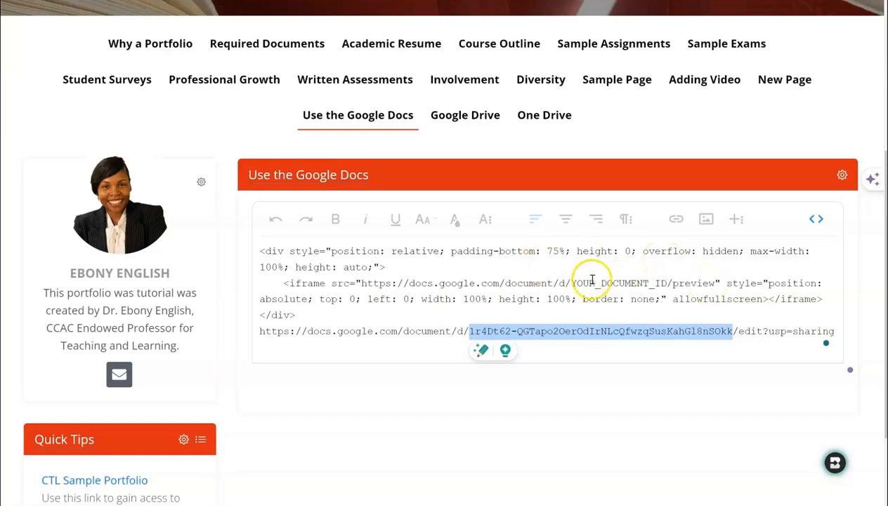
{"action": "left_click_drag", "start_coordinate": [571, 283], "coordinate": [665, 280]}
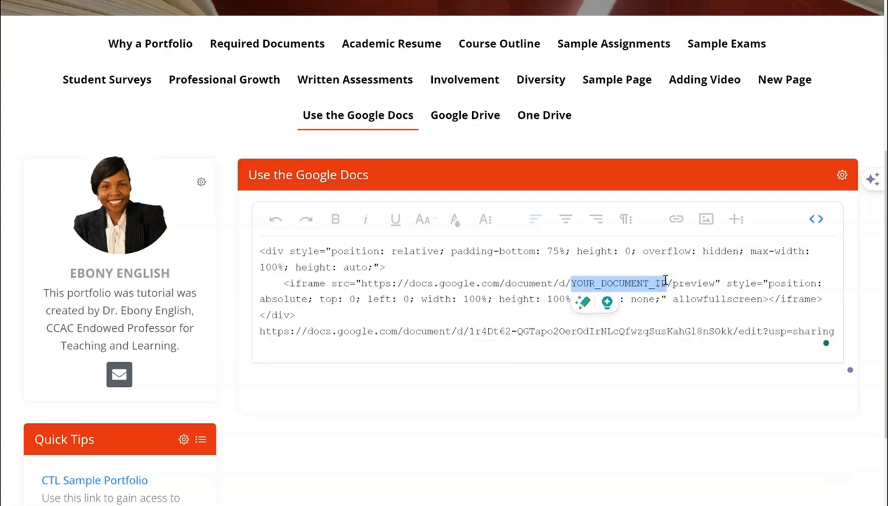
{"action": "key", "text": "ctrl+v"}
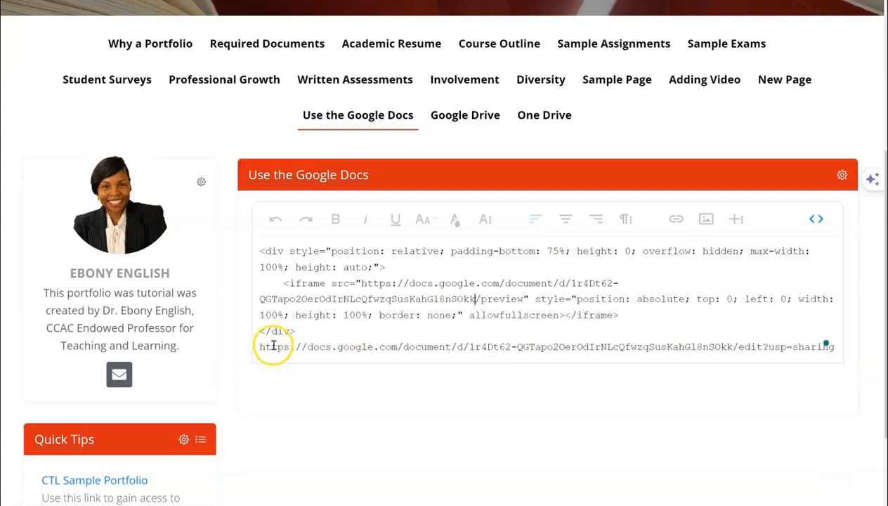
Delete the sharing link line and switch the block back to the visual editor
{"action": "left_click_drag", "start_coordinate": [258, 346], "coordinate": [843, 359]}
{"action": "key", "text": "BackSpace"}
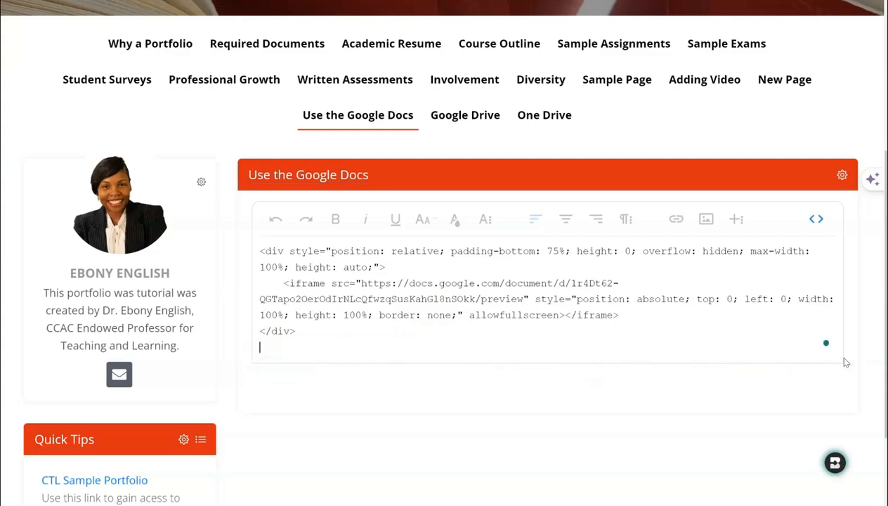
{"action": "left_click", "coordinate": [816, 220]}
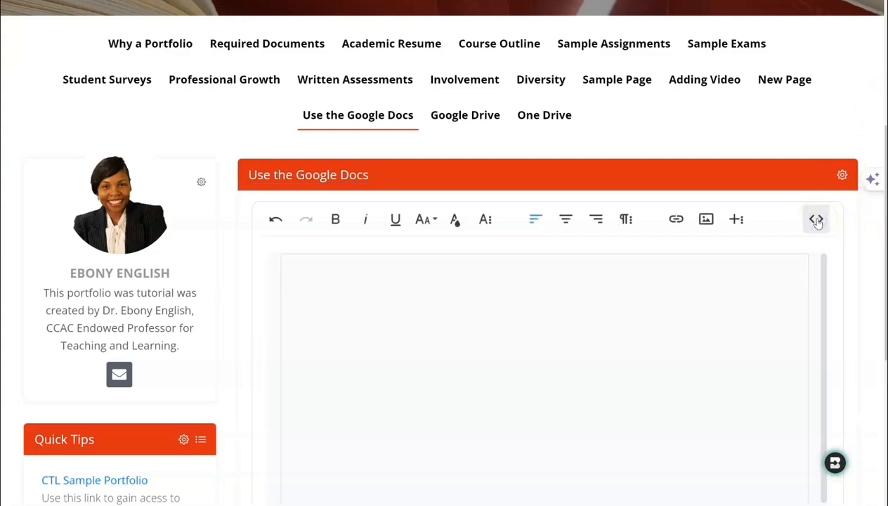
Scroll through the embedded Google Doc preview in the block
{"action": "scroll", "coordinate": [544, 316], "scroll_direction": "down", "scroll_amount": 3}
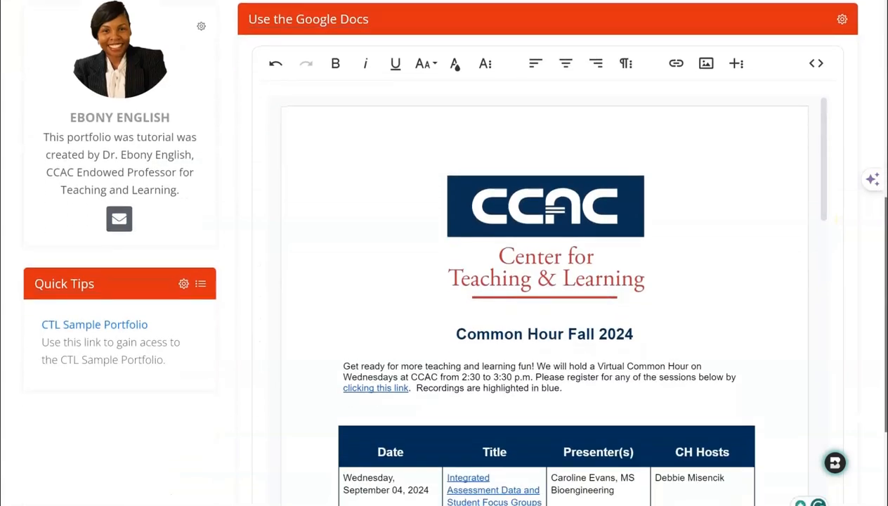
{"action": "left_click_drag", "start_coordinate": [822, 109], "coordinate": [804, 89]}
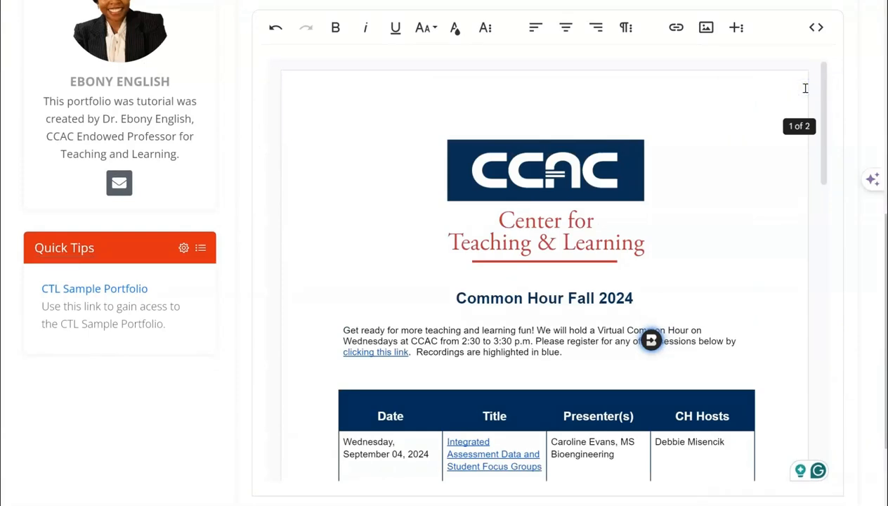
{"action": "scroll", "coordinate": [804, 88], "scroll_direction": "up", "scroll_amount": 2}
{"action": "left_click", "coordinate": [767, 246]}
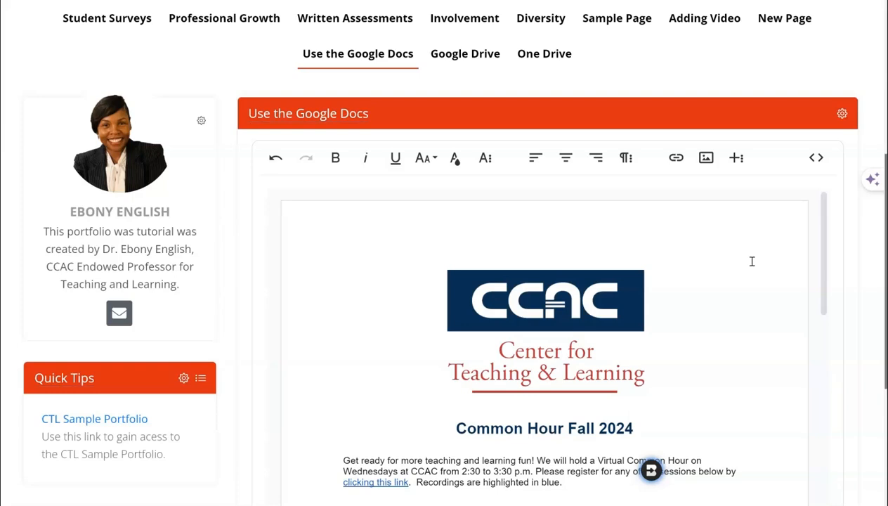
{"action": "left_click", "coordinate": [133, 79]}
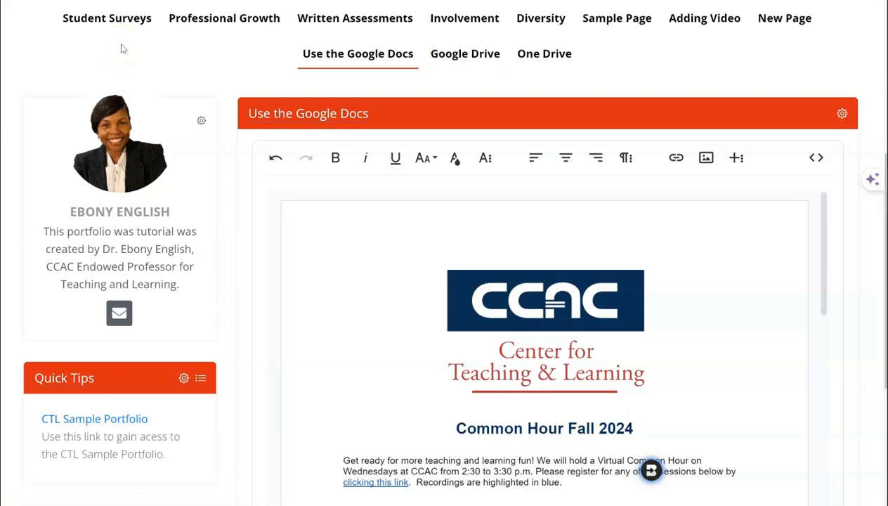